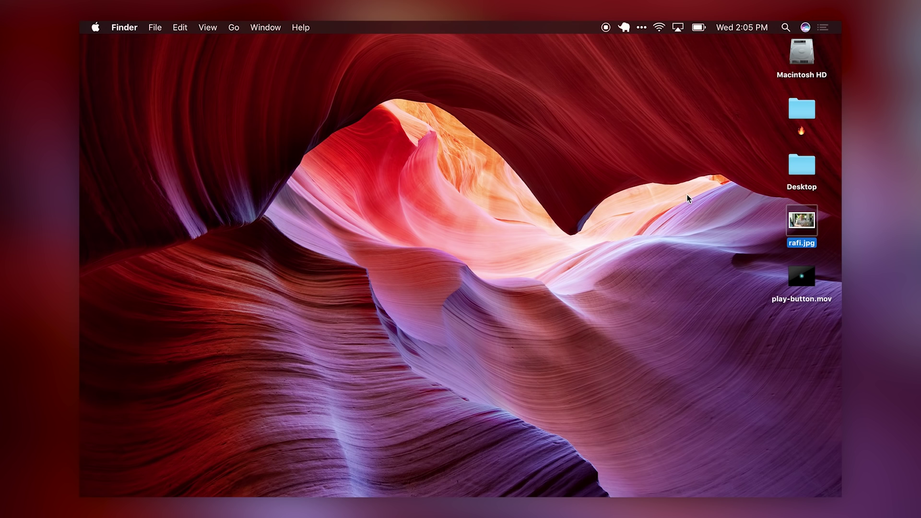
Preview rafi.jpg in Quick Look, close the preview and deselect the photo
{"action": "key", "text": "space"}
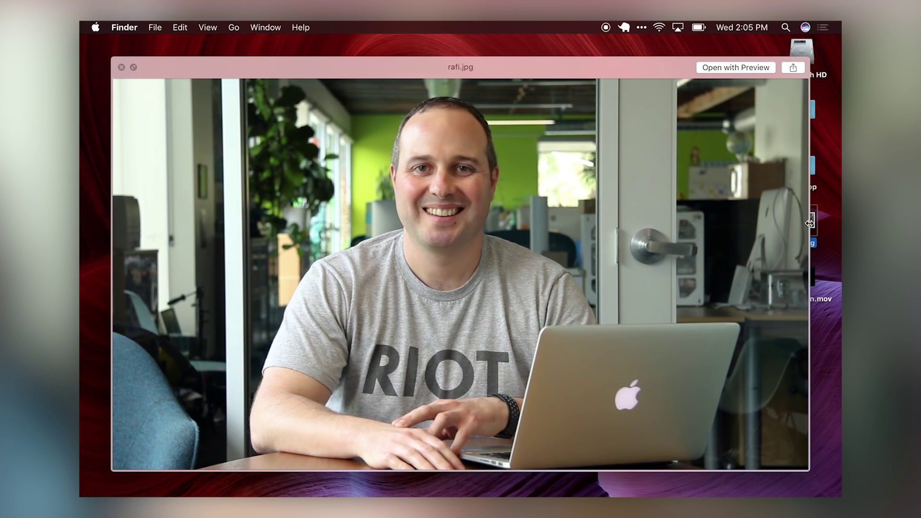
{"action": "key", "text": "space"}
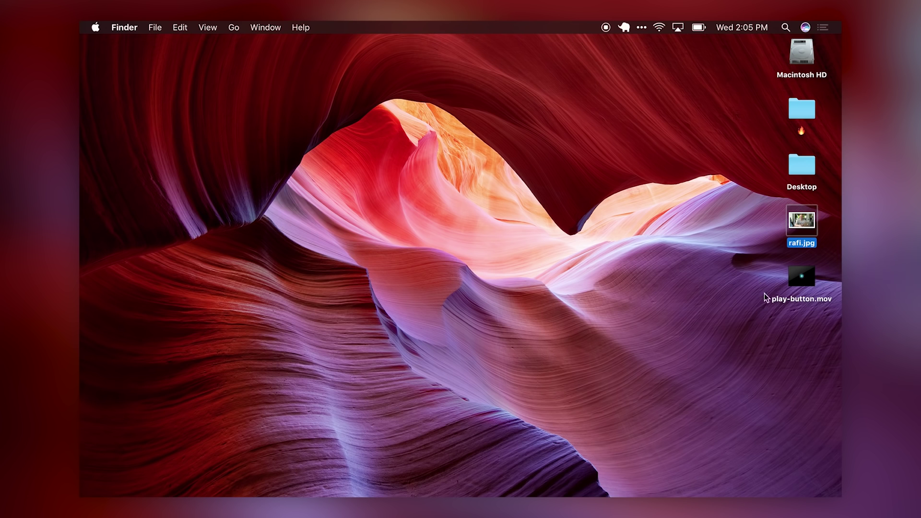
{"action": "left_click", "coordinate": [791, 278]}
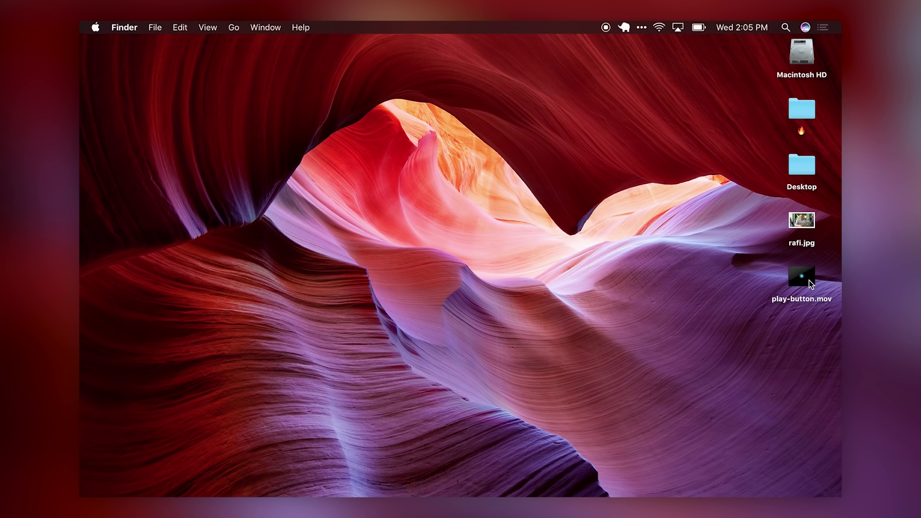
Quick Look the play-button.mov clip, then open it in QuickTime Player
{"action": "left_click", "coordinate": [809, 280]}
{"action": "key", "text": "space"}
{"action": "key", "text": "space"}
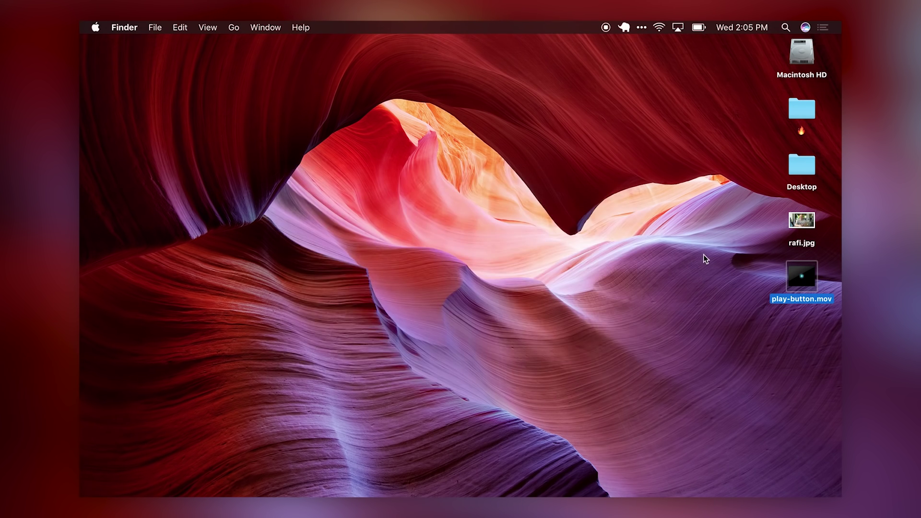
{"action": "key", "text": "space"}
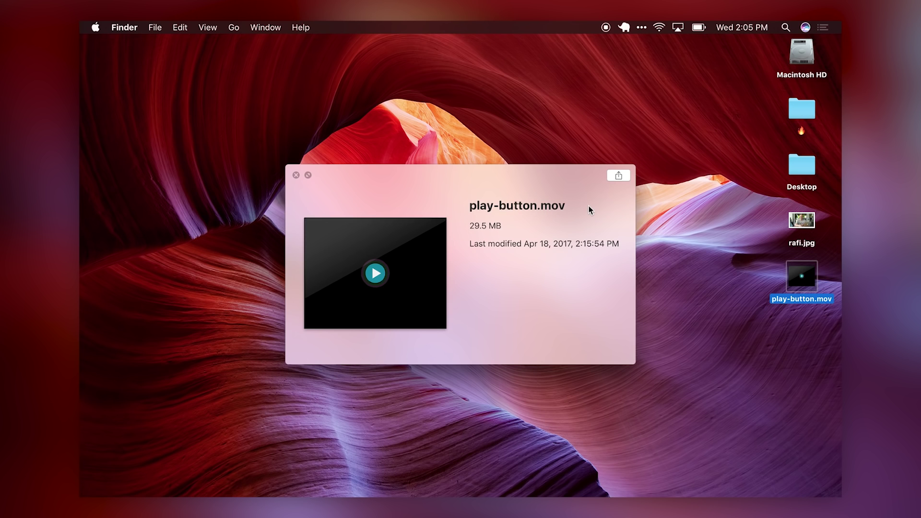
{"action": "key", "text": "space"}
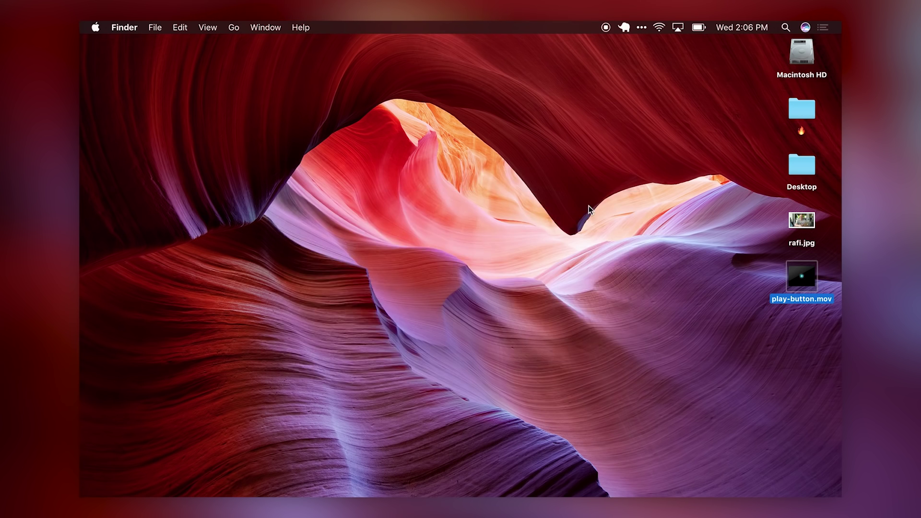
{"action": "double_click", "coordinate": [816, 276]}
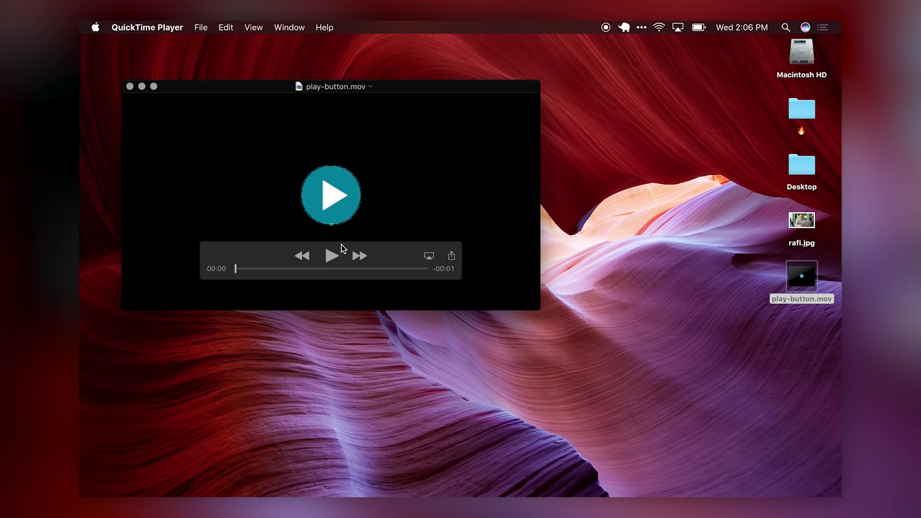
Play play-button.mov, replay it from the start, then close its QuickTime window
{"action": "left_click", "coordinate": [334, 259]}
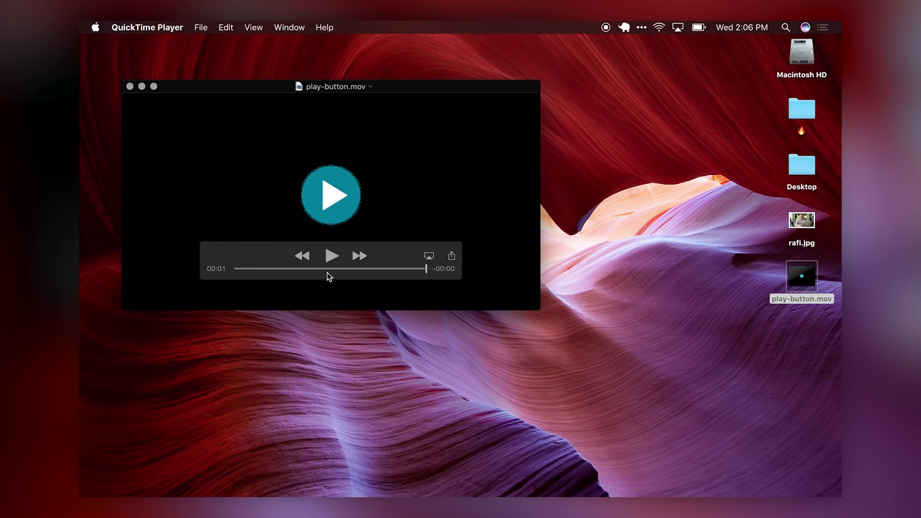
{"action": "left_click", "coordinate": [330, 255]}
{"action": "left_click", "coordinate": [130, 86]}
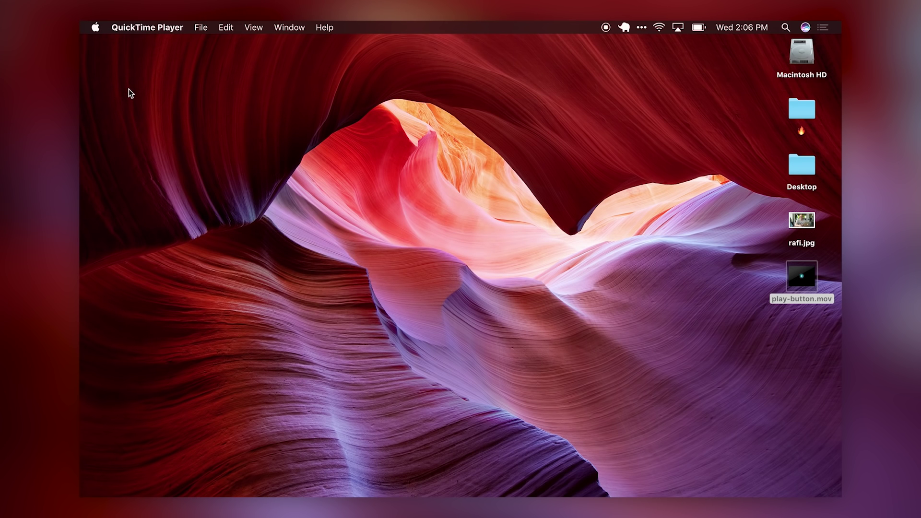
Switch to Photoshop from the Dock, minimize and restore it, then start a new document with Cmd+N
{"action": "mouse_move", "coordinate": [411, 495]}
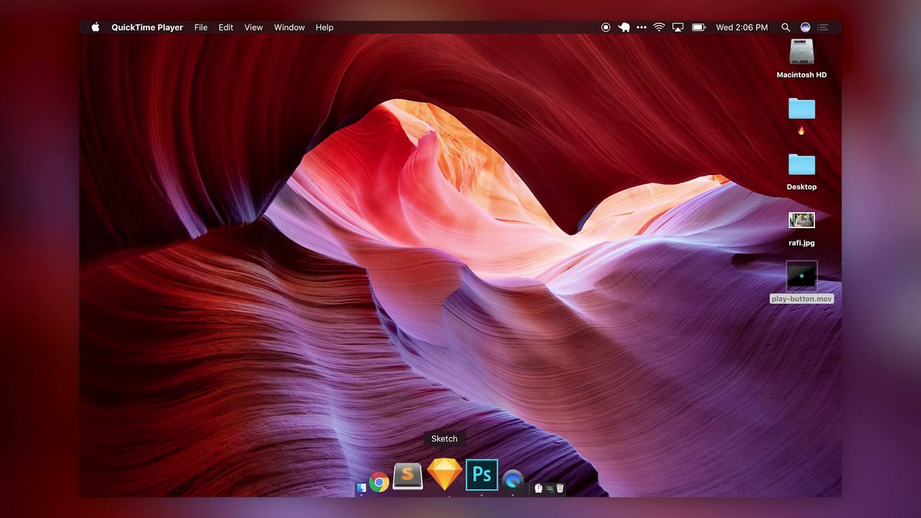
{"action": "left_click", "coordinate": [460, 493]}
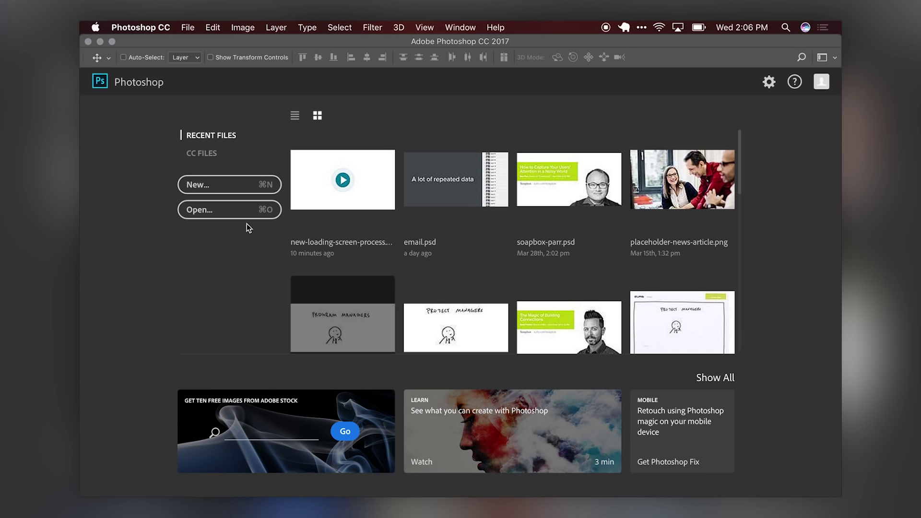
{"action": "left_click", "coordinate": [100, 42]}
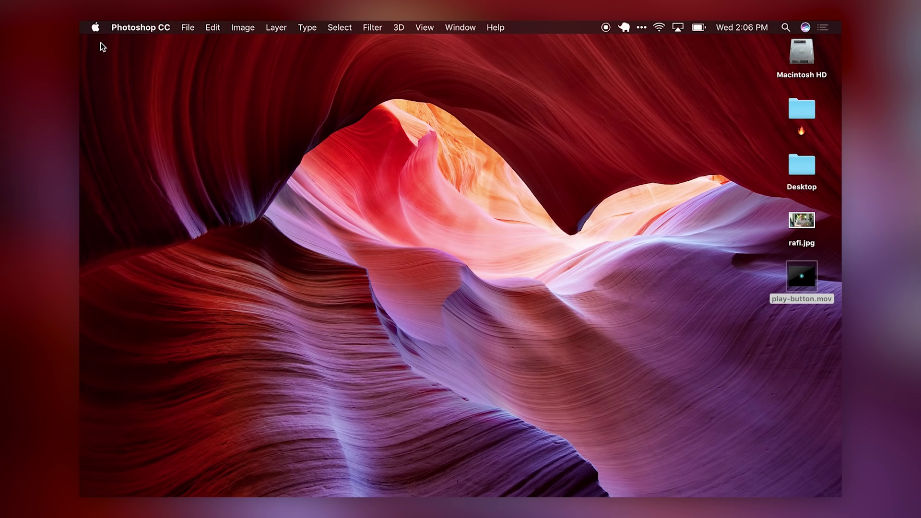
{"action": "mouse_move", "coordinate": [425, 485]}
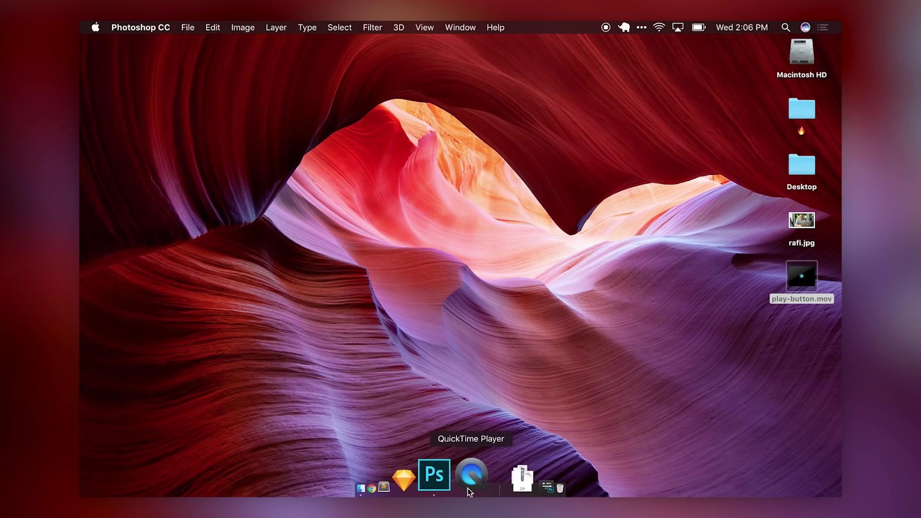
{"action": "left_click", "coordinate": [452, 474]}
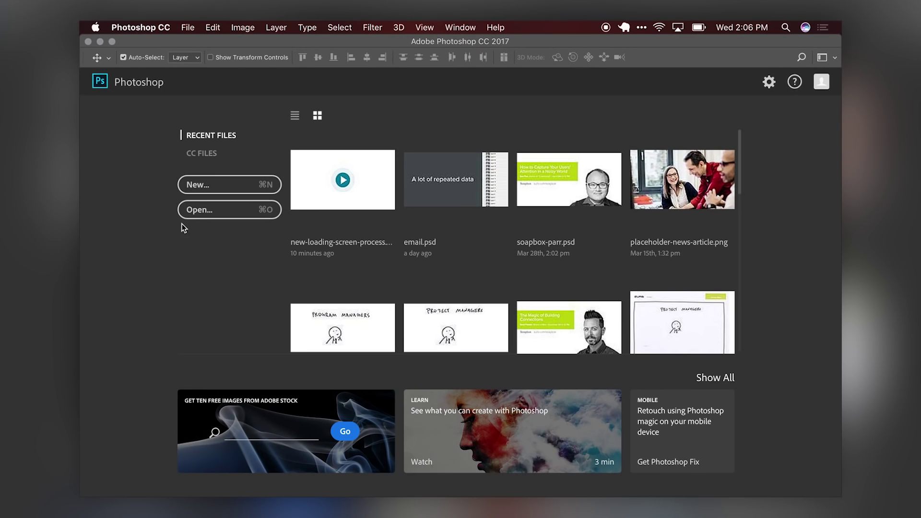
{"action": "key", "text": "super+n"}
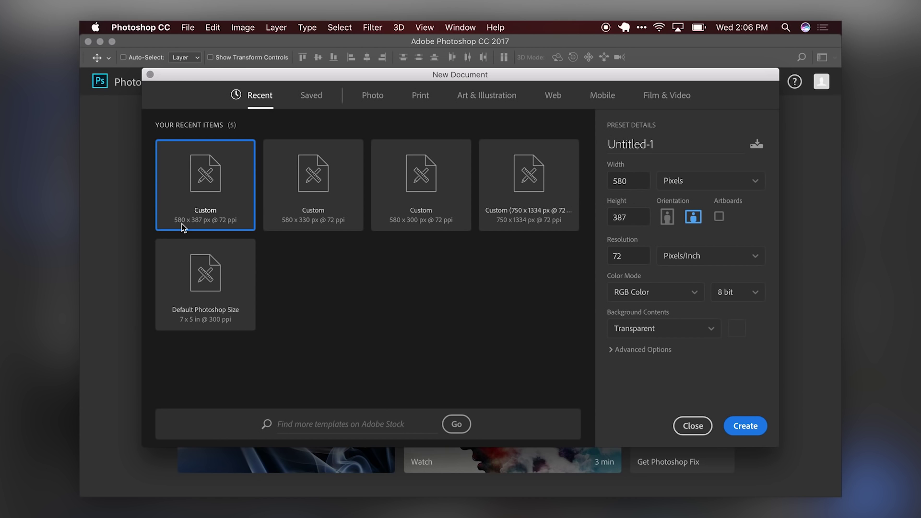
Create a transparent 72 ppi document, keeping width 580 px and changing height from 387 to 300 px
{"action": "left_click", "coordinate": [185, 25]}
{"action": "left_click", "coordinate": [184, 25]}
{"action": "left_click", "coordinate": [187, 28]}
{"action": "left_click", "coordinate": [190, 30]}
{"action": "double_click", "coordinate": [614, 179]}
{"action": "left_click", "coordinate": [626, 176]}
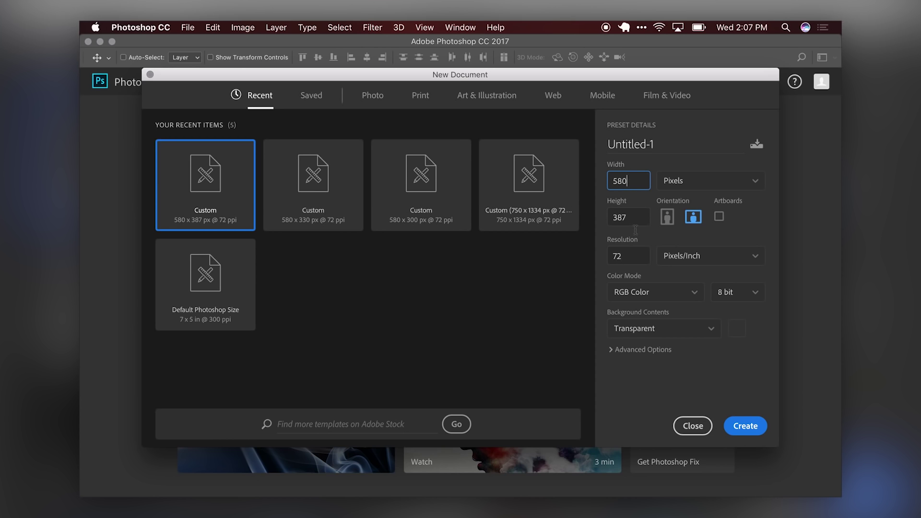
{"action": "double_click", "coordinate": [635, 219]}
{"action": "key", "text": "BackSpace"}
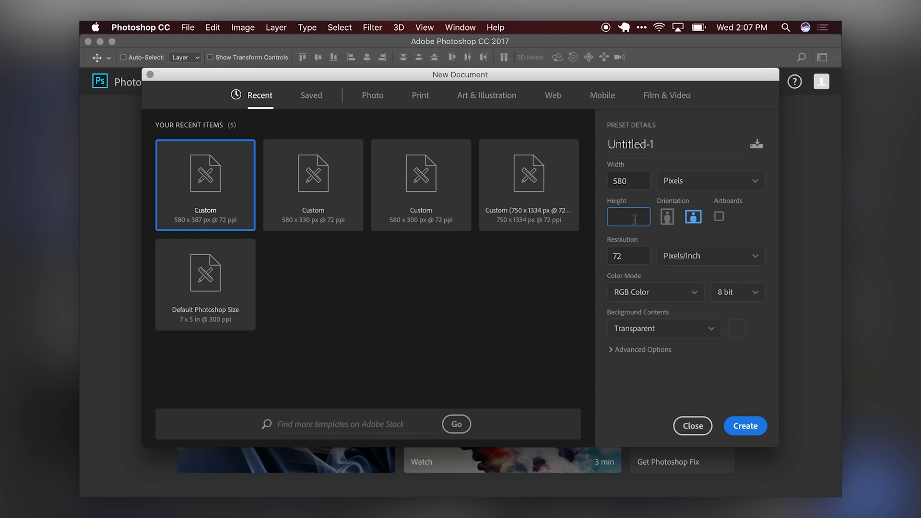
{"action": "type", "text": "300"}
{"action": "key", "text": "Tab"}
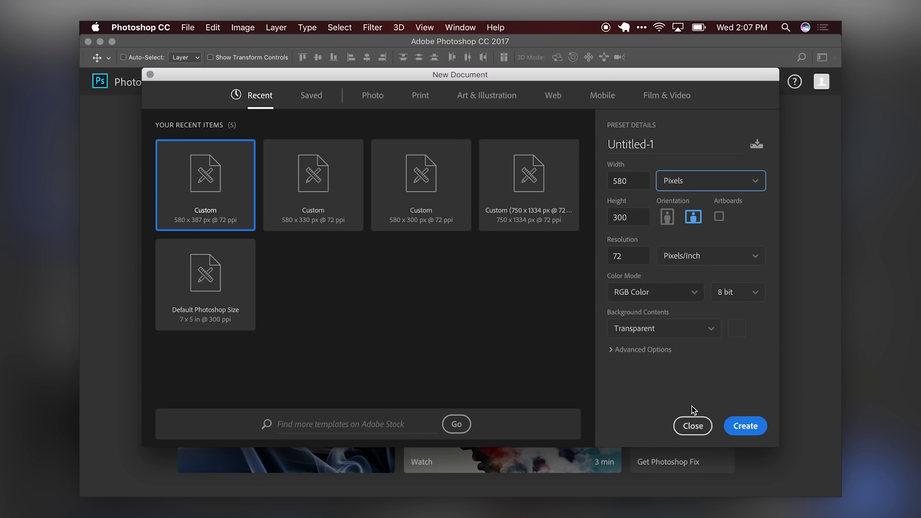
{"action": "left_click", "coordinate": [743, 427]}
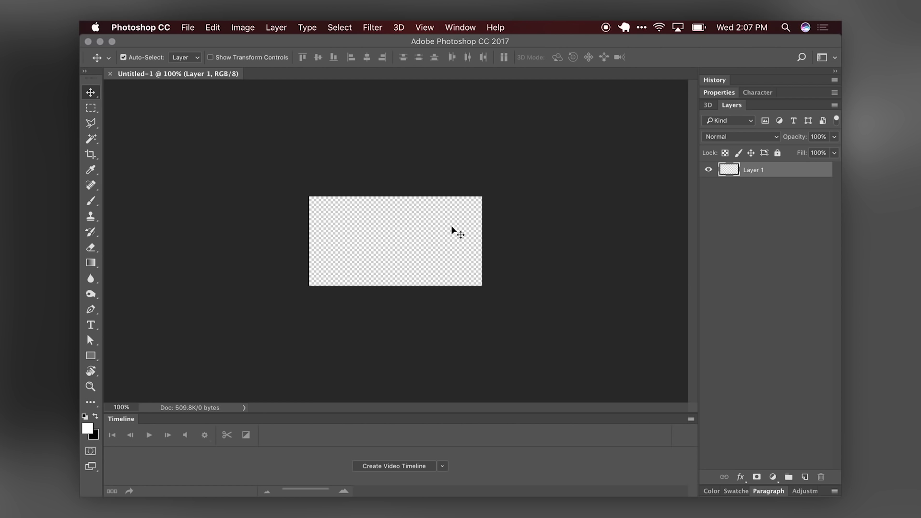
Zoom the canvas to 200% and toggle the Timeline panel off and back on via Window
{"action": "key", "text": "super+plus"}
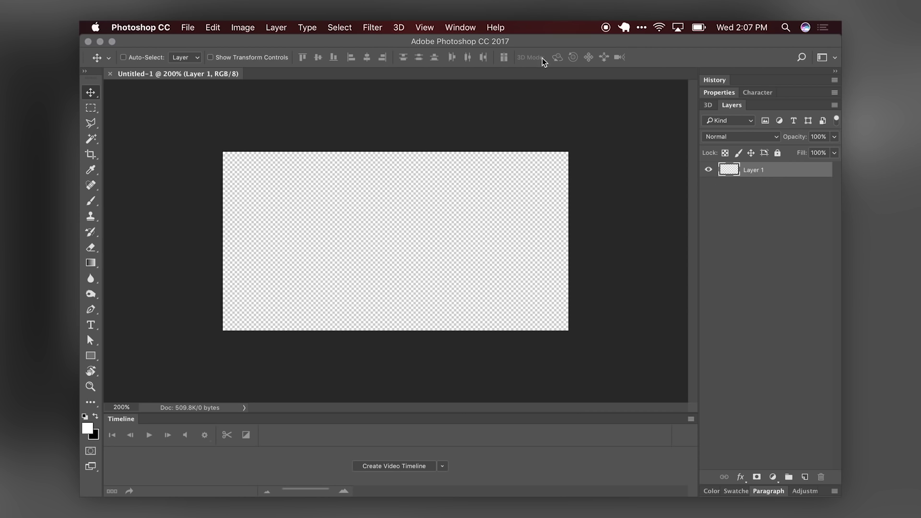
{"action": "left_click", "coordinate": [458, 26]}
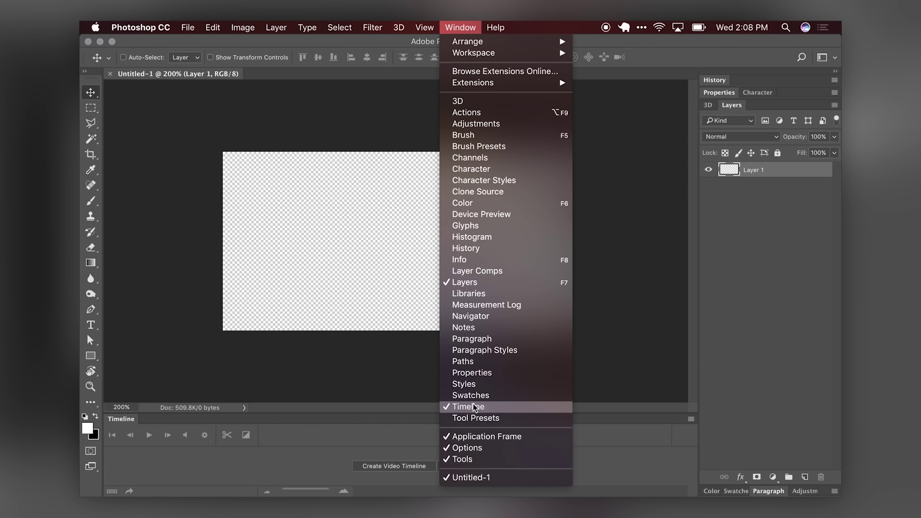
{"action": "left_click", "coordinate": [474, 407]}
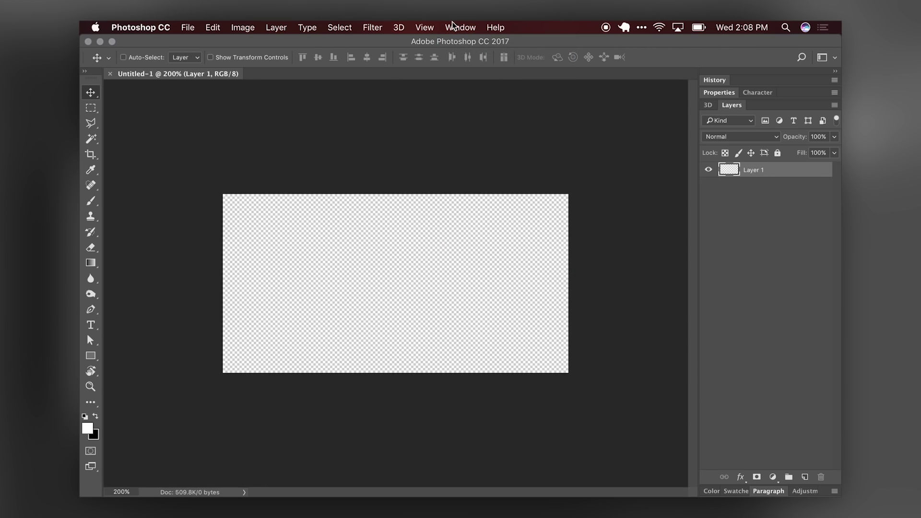
{"action": "left_click", "coordinate": [460, 27]}
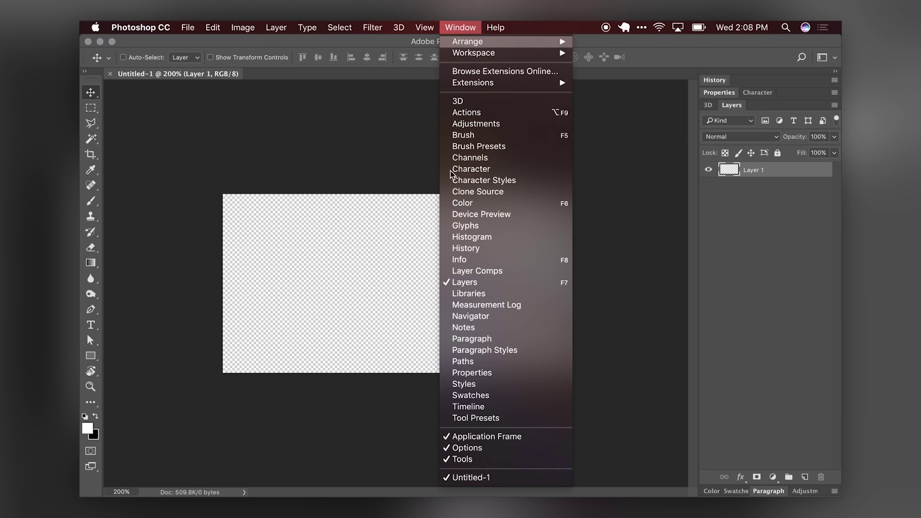
{"action": "left_click", "coordinate": [468, 407]}
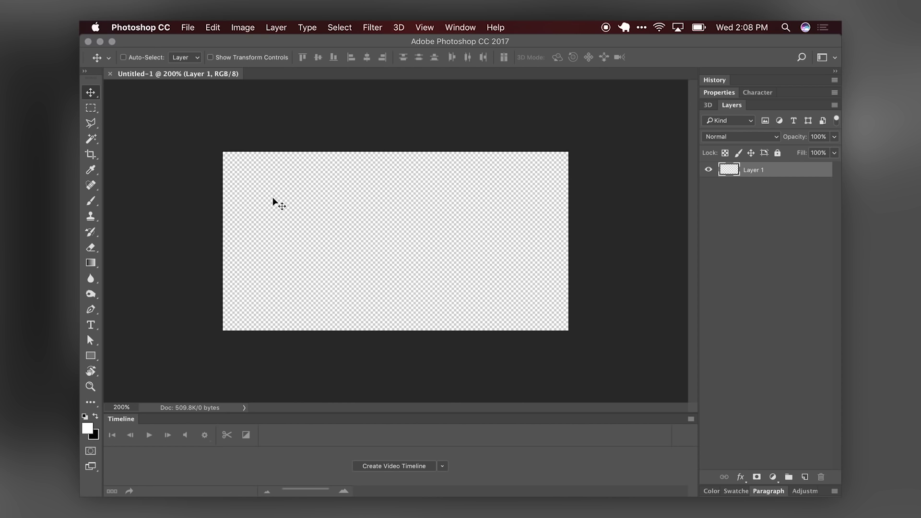
Choose File > Import > Video Frames to Layers and select play-button.mov from the Desktop
{"action": "left_click", "coordinate": [188, 28]}
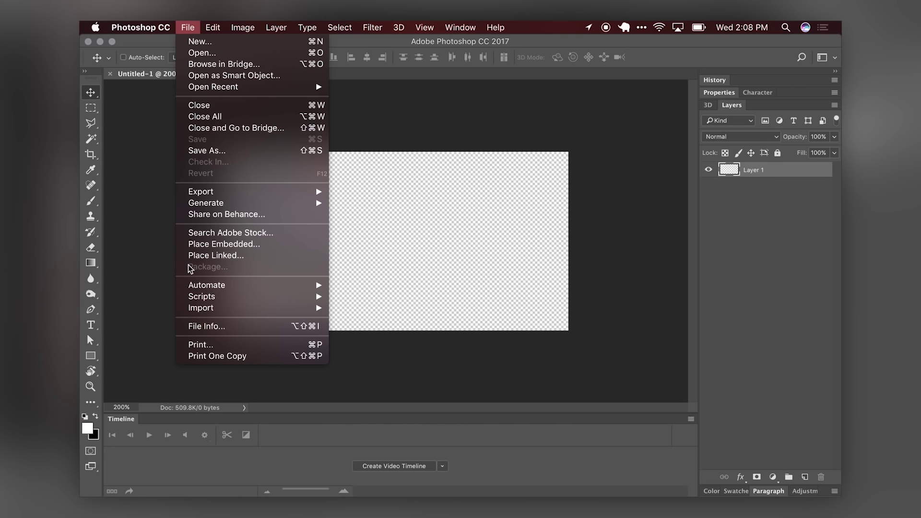
{"action": "mouse_move", "coordinate": [196, 311]}
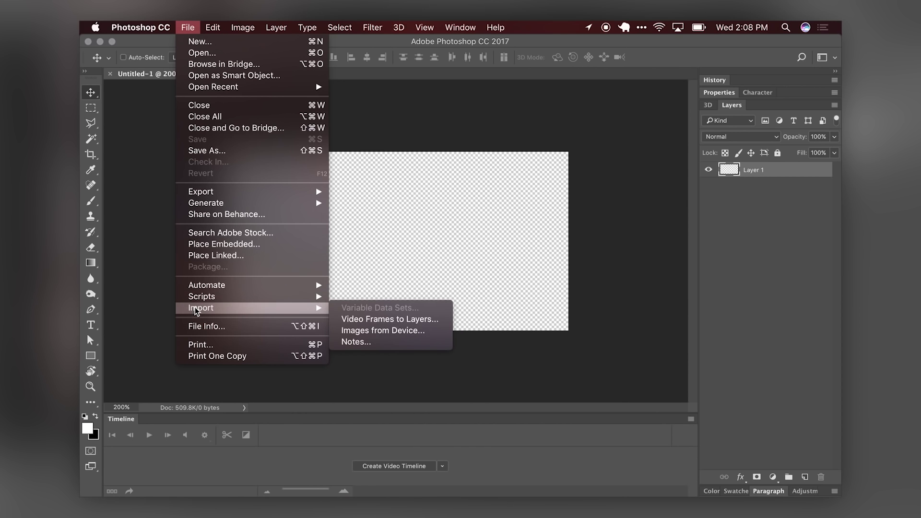
{"action": "left_click", "coordinate": [361, 317]}
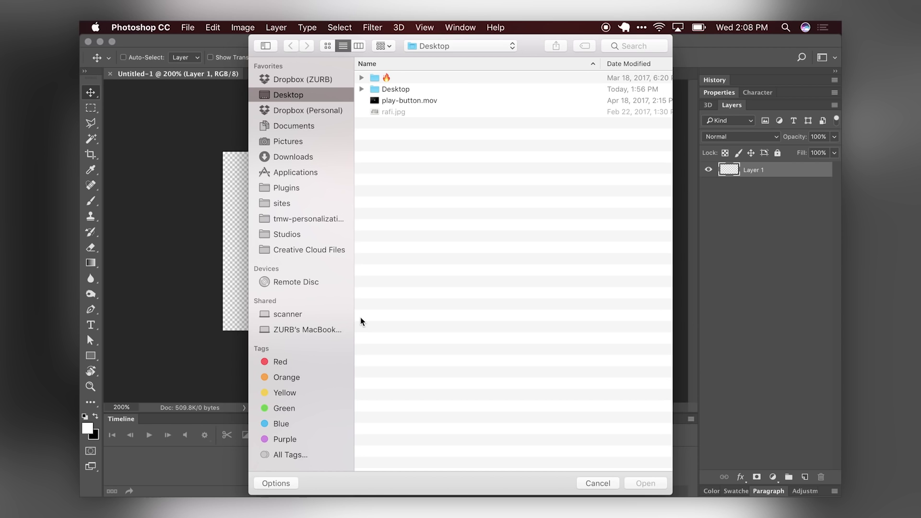
{"action": "left_click", "coordinate": [413, 101]}
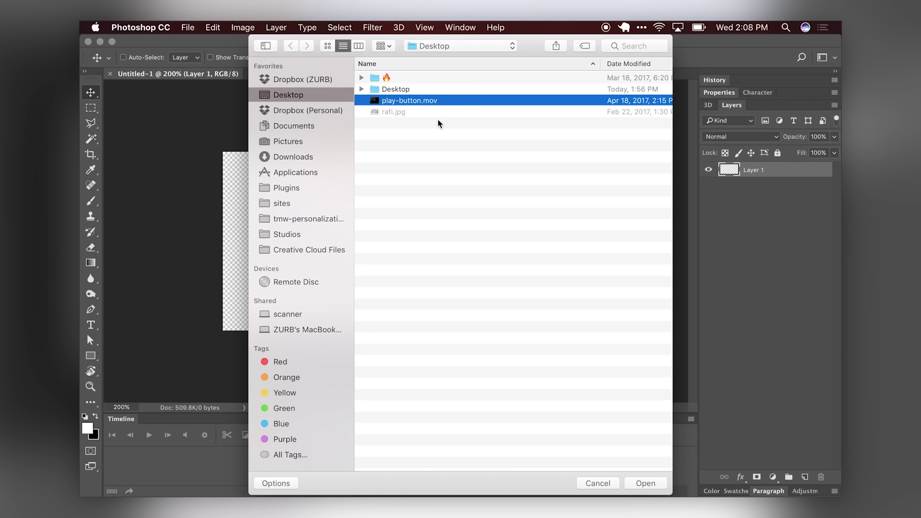
{"action": "left_click", "coordinate": [644, 483]}
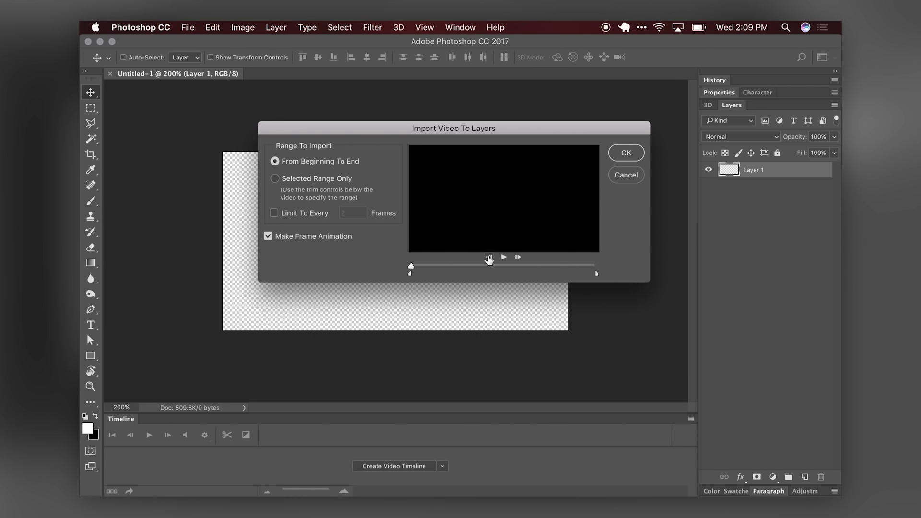
{"action": "left_click", "coordinate": [504, 258]}
{"action": "left_click", "coordinate": [275, 179]}
{"action": "left_click_drag", "start_coordinate": [409, 275], "coordinate": [513, 277]}
{"action": "left_click_drag", "start_coordinate": [512, 274], "coordinate": [385, 288]}
{"action": "left_click", "coordinate": [289, 167]}
{"action": "left_click", "coordinate": [634, 159]}
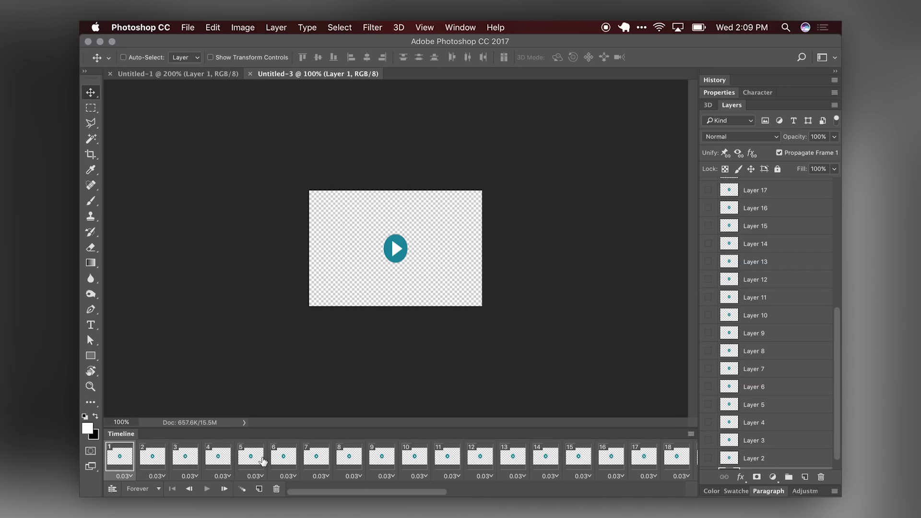
Scroll through the 31 imported frames in the Timeline and Layers 1–31 in the Layers panel
{"action": "scroll", "coordinate": [477, 468], "scroll_direction": "right", "scroll_amount": 2}
{"action": "scroll", "coordinate": [477, 468], "scroll_direction": "right", "scroll_amount": 15}
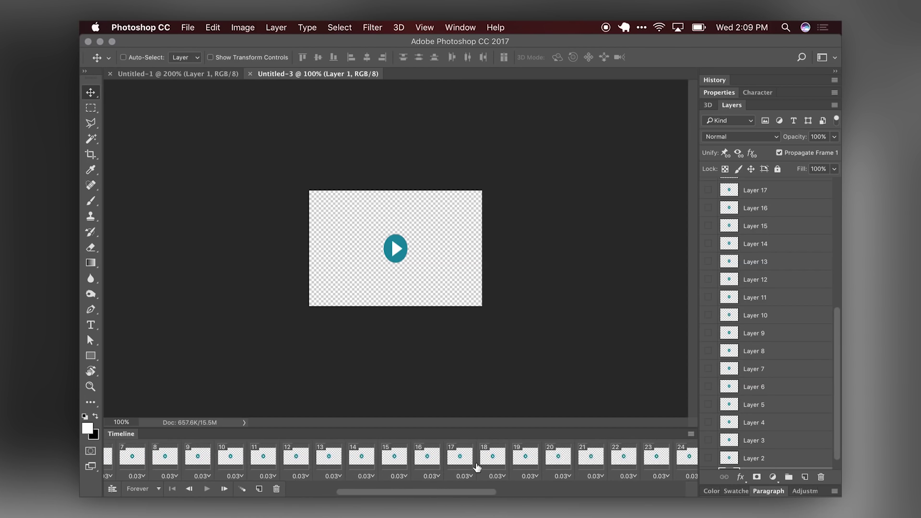
{"action": "scroll", "coordinate": [477, 467], "scroll_direction": "left", "scroll_amount": 10}
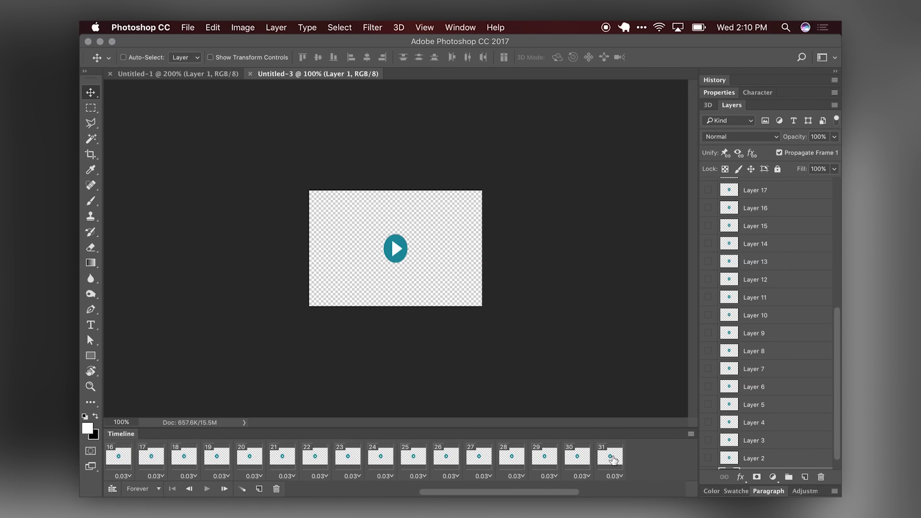
{"action": "scroll", "coordinate": [746, 275], "scroll_direction": "up", "scroll_amount": 5}
{"action": "scroll", "coordinate": [746, 275], "scroll_direction": "up", "scroll_amount": 2}
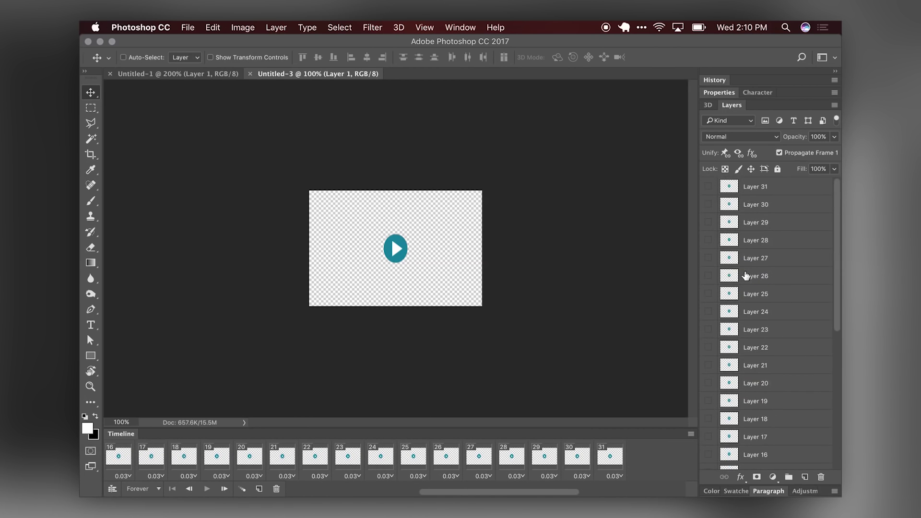
{"action": "scroll", "coordinate": [745, 275], "scroll_direction": "down", "scroll_amount": 8}
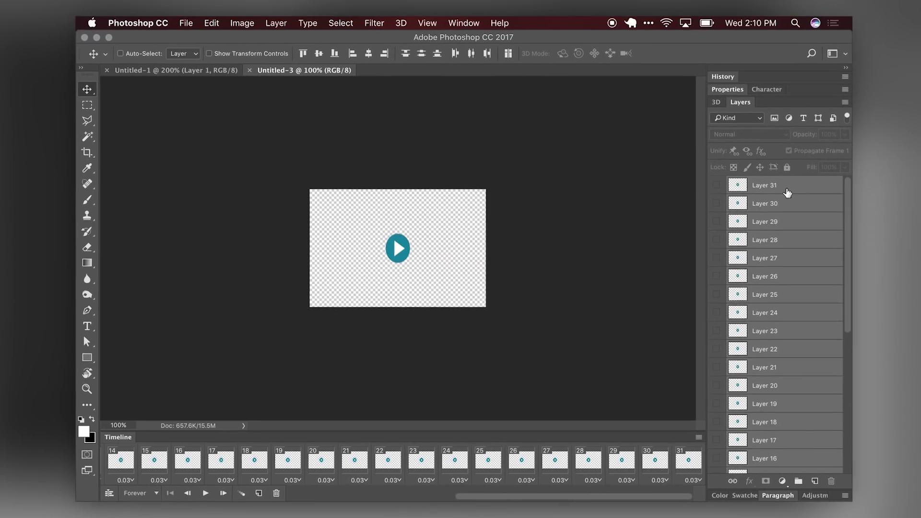
{"action": "scroll", "coordinate": [769, 288], "scroll_direction": "down", "scroll_amount": 1}
{"action": "scroll", "coordinate": [770, 299], "scroll_direction": "up", "scroll_amount": 3}
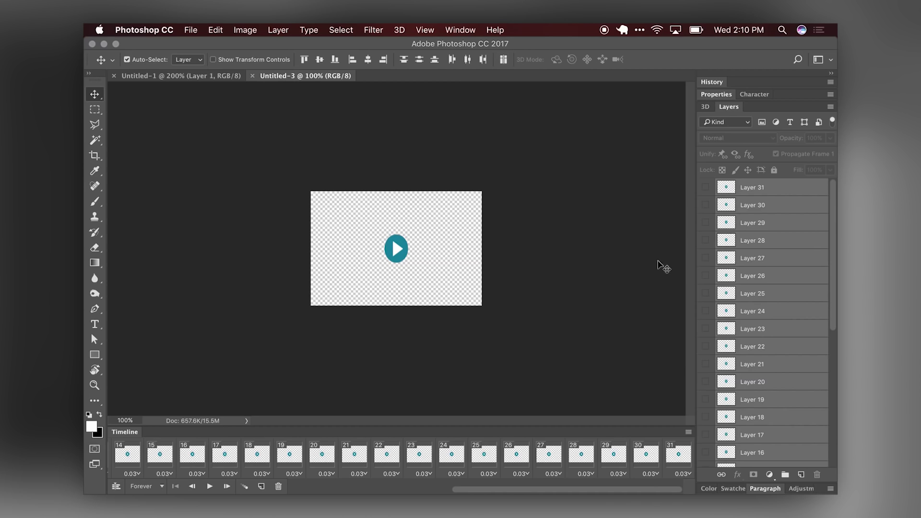
Free Transform the play icon to shrink its height slightly, commit, and scroll the Timeline back to frame 1
{"action": "key", "text": "super"}
{"action": "key", "text": "super+t"}
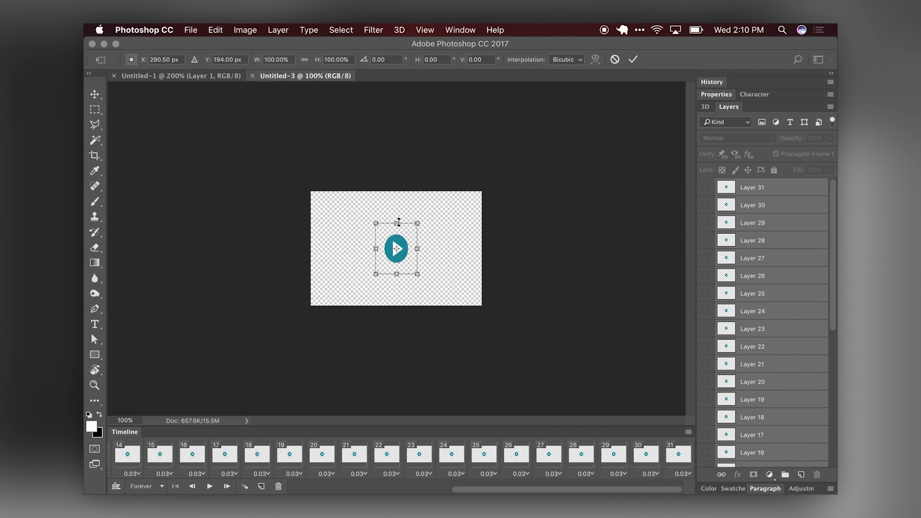
{"action": "left_click_drag", "start_coordinate": [398, 222], "coordinate": [398, 226]}
{"action": "key", "text": "Return"}
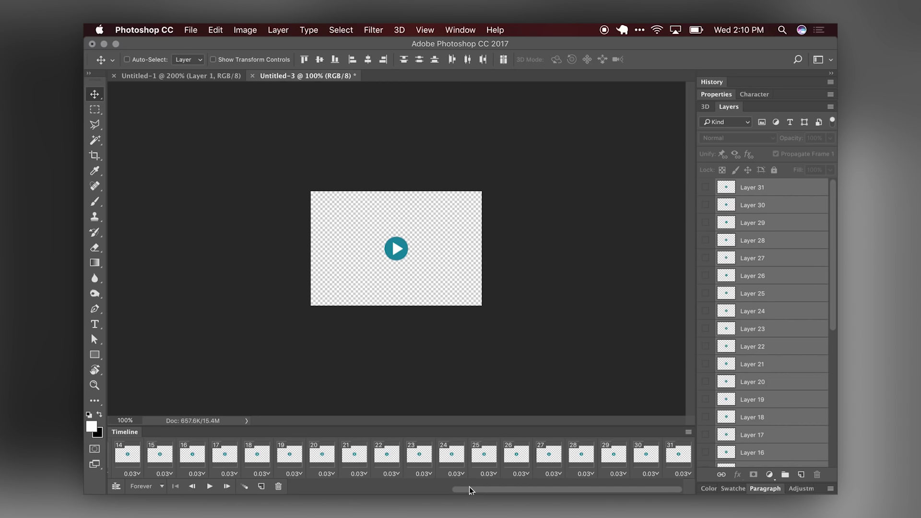
{"action": "left_click_drag", "start_coordinate": [469, 490], "coordinate": [304, 491]}
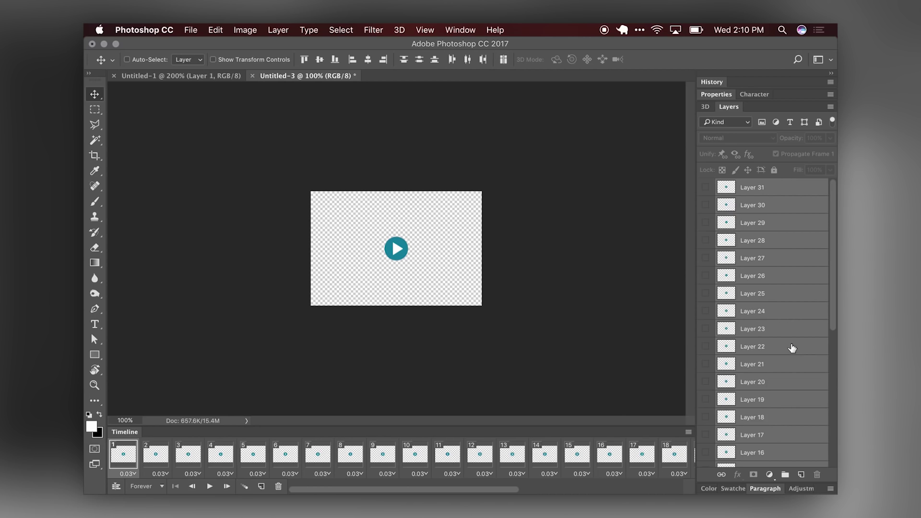
{"action": "scroll", "coordinate": [792, 348], "scroll_direction": "down", "scroll_amount": 10}
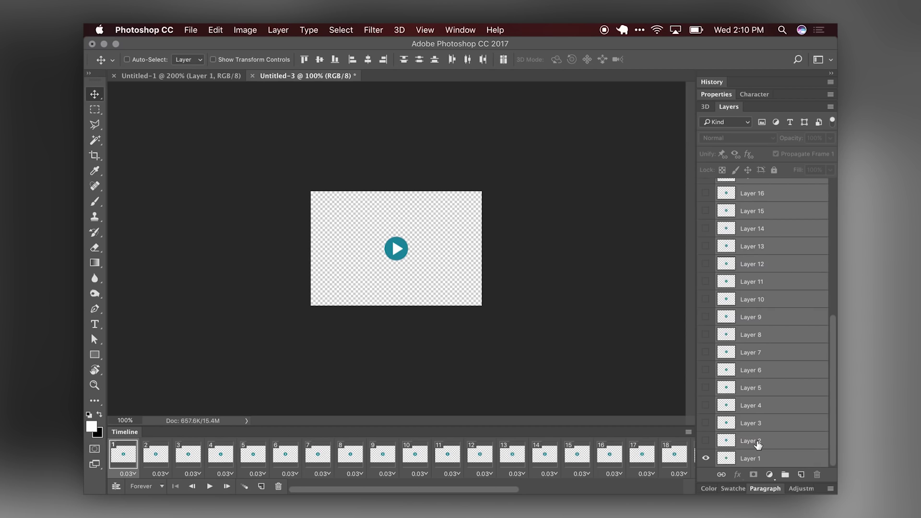
Play the pulsing animation, zoom in to 200%, stop on frame 1, and bring up Save As
{"action": "scroll", "coordinate": [759, 445], "scroll_direction": "up", "scroll_amount": 10}
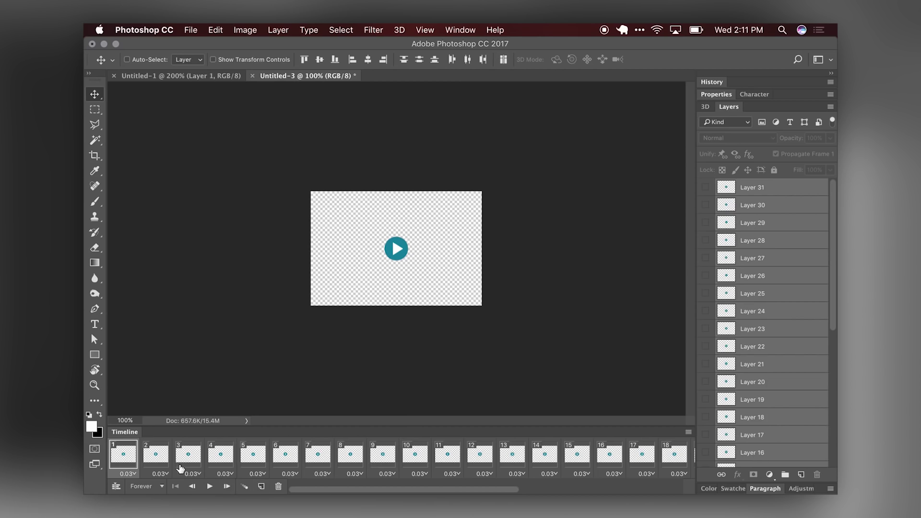
{"action": "left_click", "coordinate": [210, 487]}
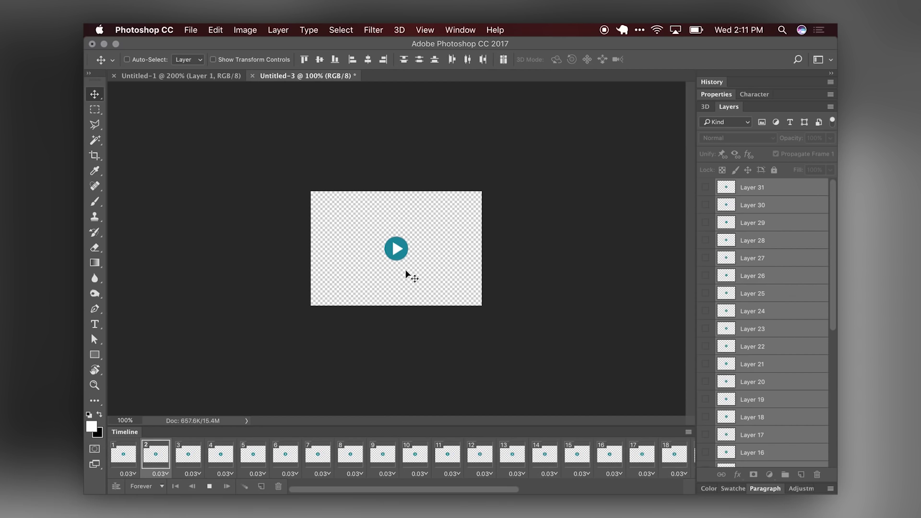
{"action": "key", "text": "super+equal"}
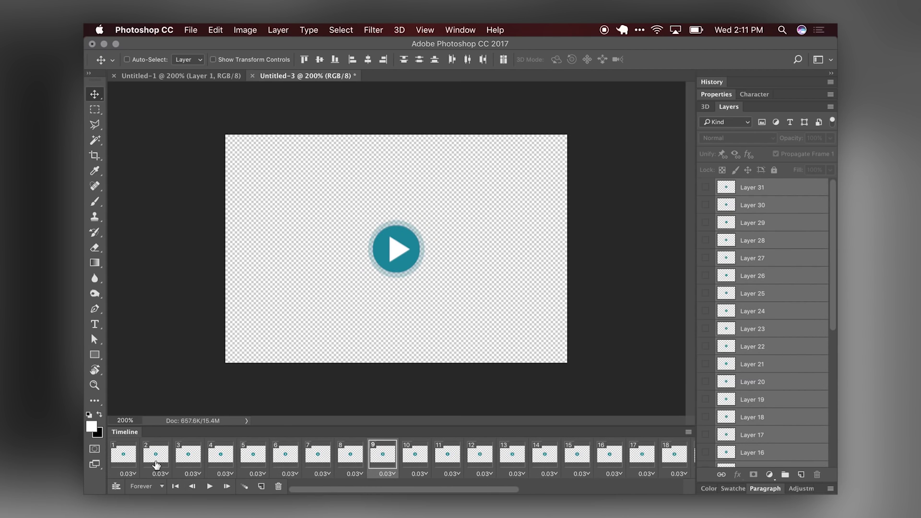
{"action": "left_click", "coordinate": [125, 463]}
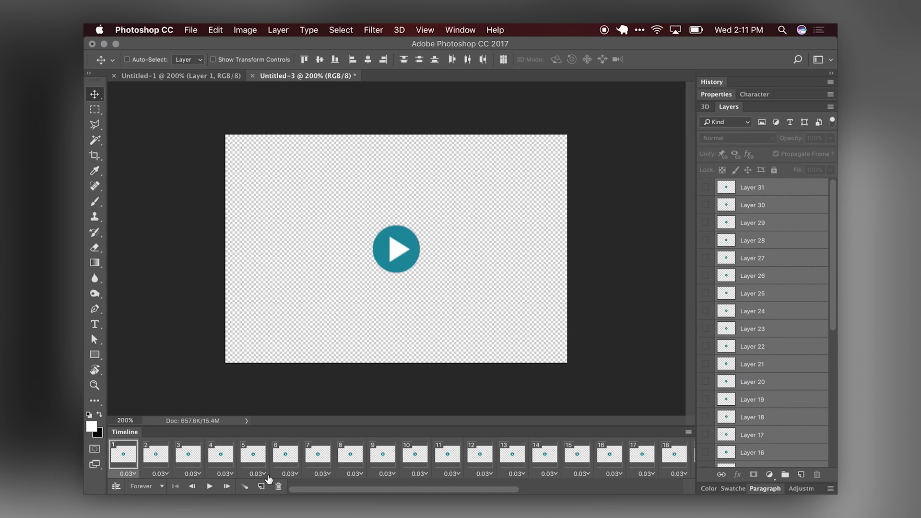
{"action": "key", "text": "super+shift+s"}
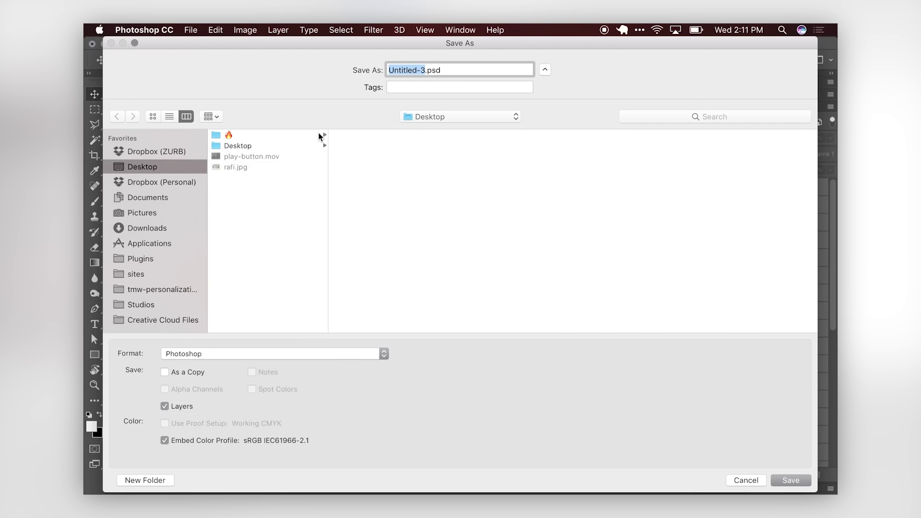
Save the file as email-cta-template.psd, keeping Maximize Compatibility on
{"action": "type", "text": "email-cta-template"}
{"action": "key", "text": "Return"}
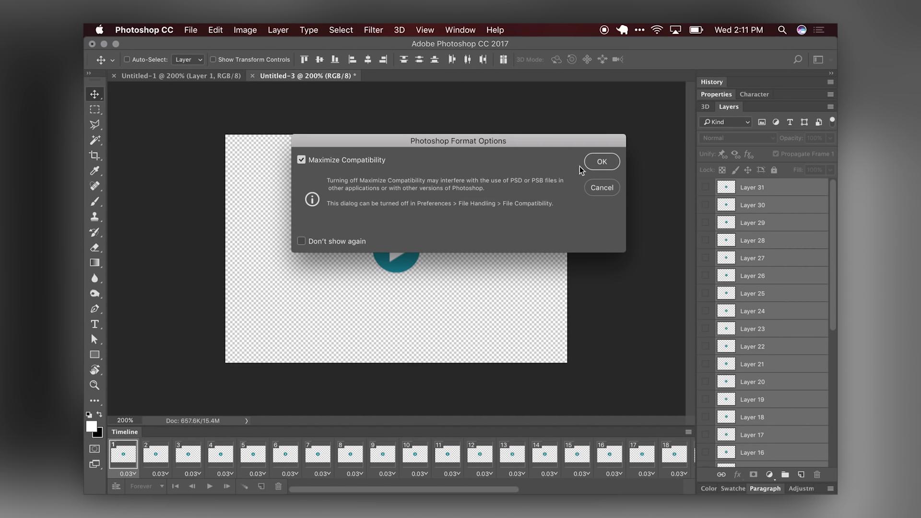
{"action": "left_click", "coordinate": [599, 165]}
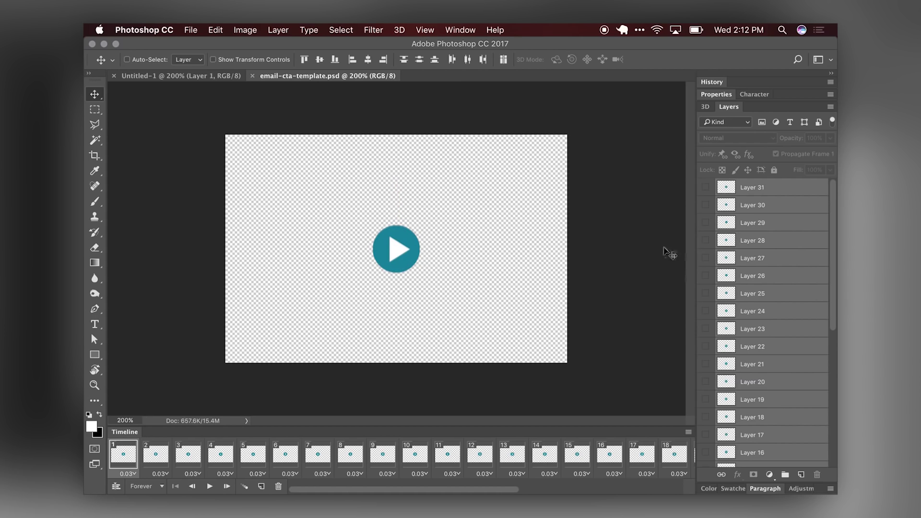
Add a new layer named 'Picture' from Layer 1 and drag it beneath Layer 1
{"action": "scroll", "coordinate": [762, 353], "scroll_direction": "down", "scroll_amount": 10}
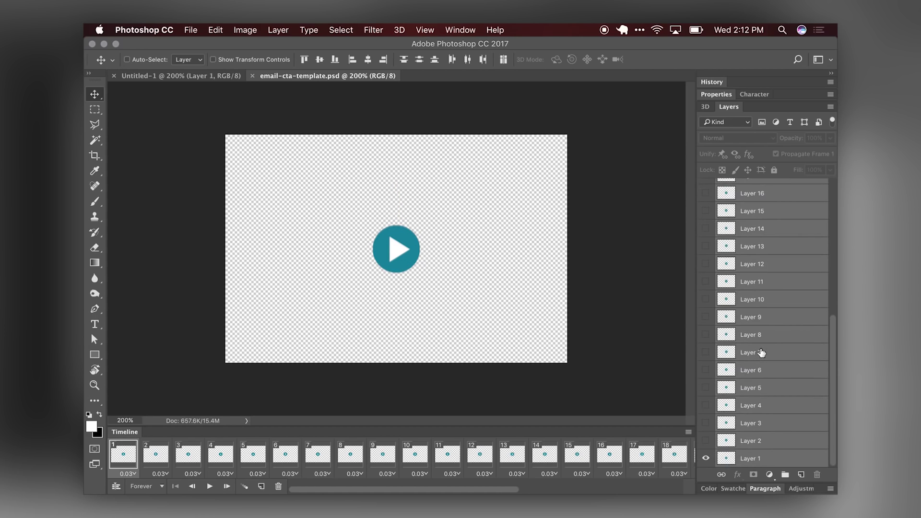
{"action": "left_click", "coordinate": [763, 352]}
{"action": "scroll", "coordinate": [797, 234], "scroll_direction": "up", "scroll_amount": 5}
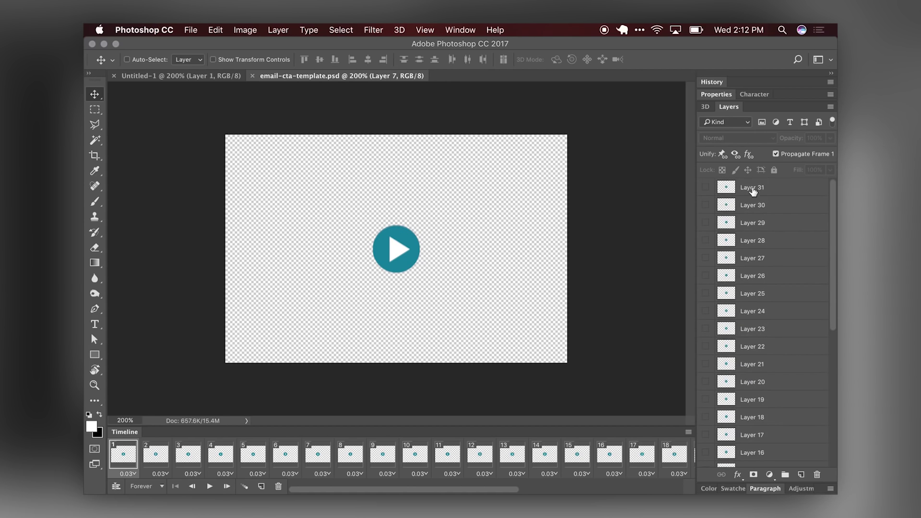
{"action": "scroll", "coordinate": [751, 256], "scroll_direction": "down", "scroll_amount": 5}
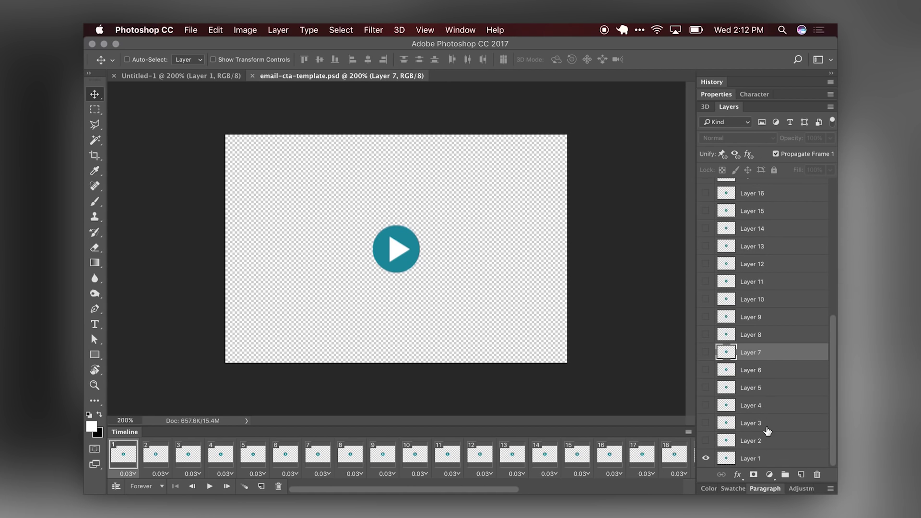
{"action": "left_click", "coordinate": [754, 457]}
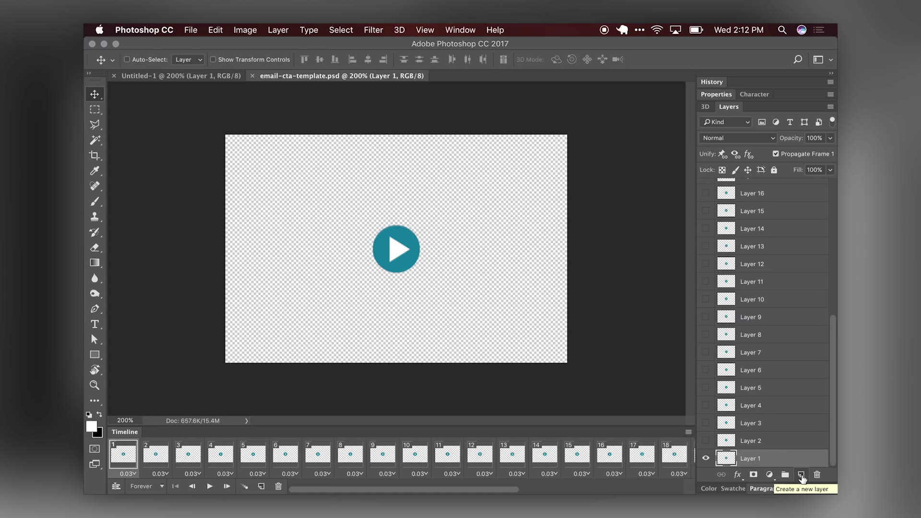
{"action": "key", "text": "super"}
{"action": "key", "text": "super+shift+n"}
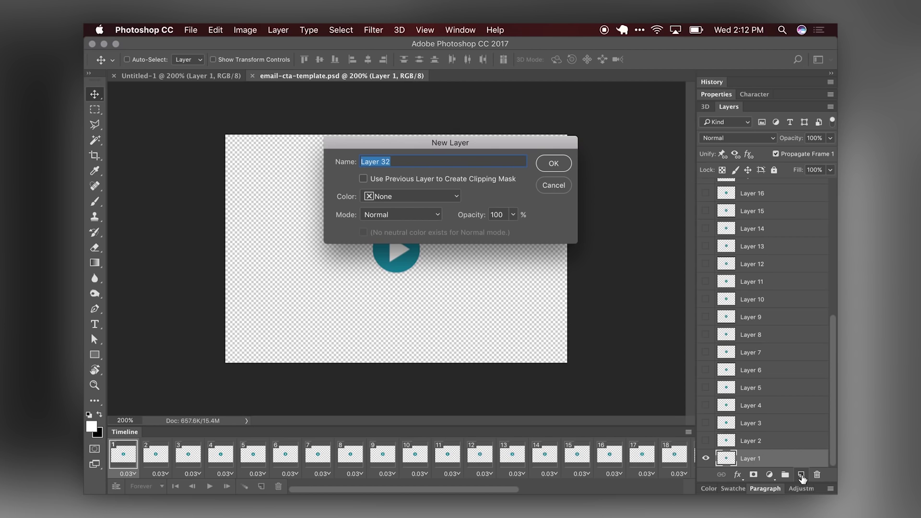
{"action": "type", "text": "Picture"}
{"action": "left_click", "coordinate": [560, 165]}
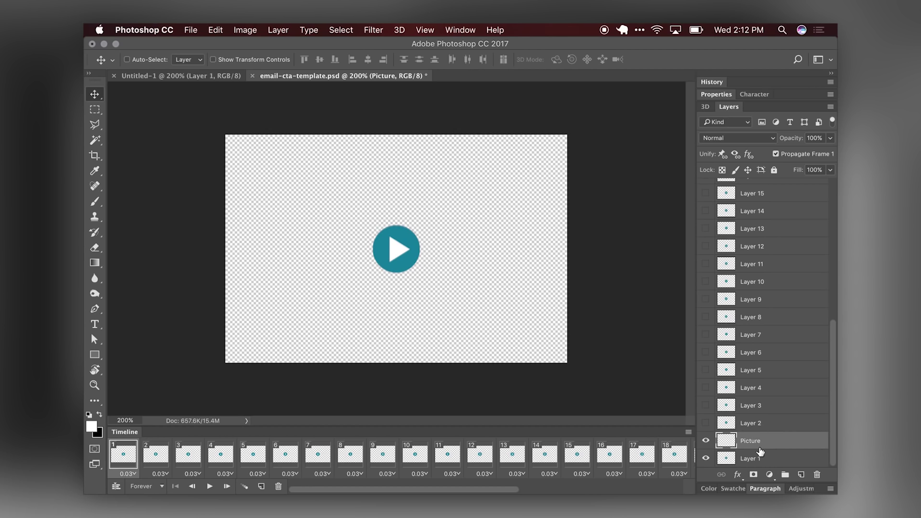
{"action": "left_click_drag", "start_coordinate": [763, 440], "coordinate": [764, 465]}
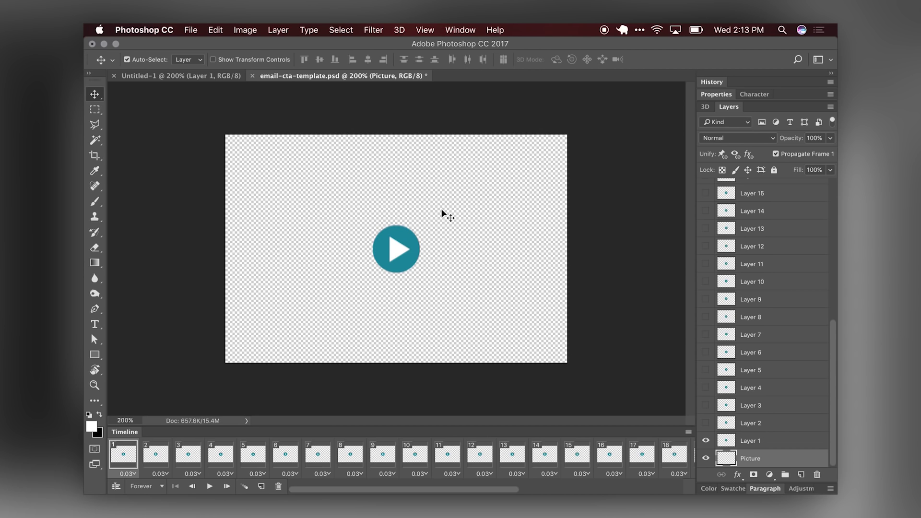
Place rafi.jpg from the desktop, scale it to about 37% and nudge it up slightly
{"action": "key", "text": "F11"}
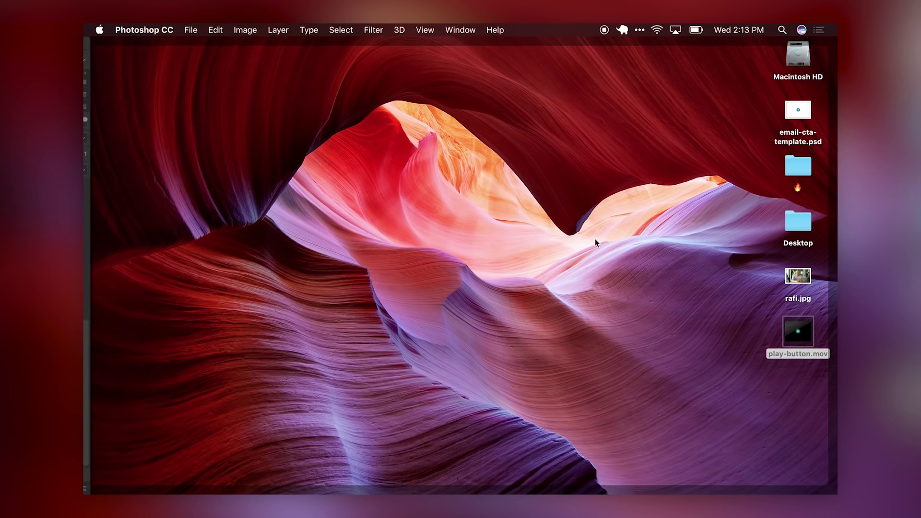
{"action": "left_click", "coordinate": [761, 284]}
{"action": "left_click", "coordinate": [797, 276]}
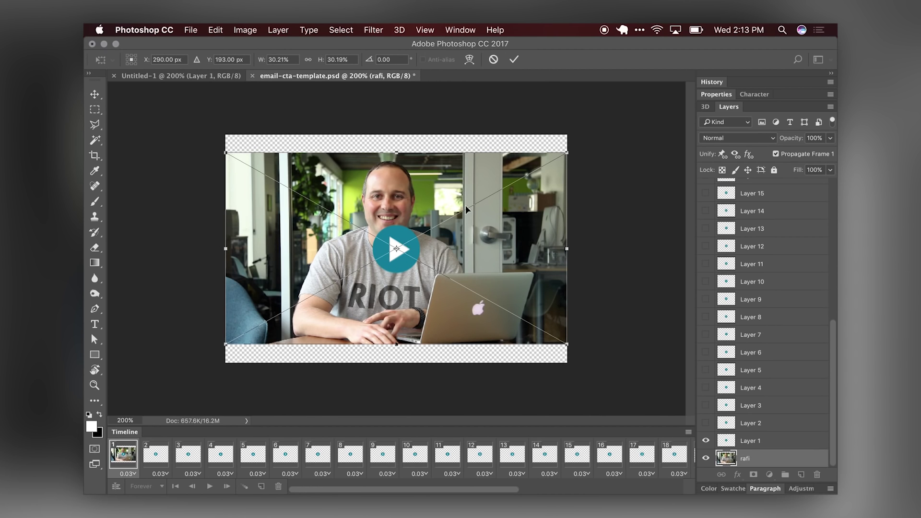
{"action": "left_click_drag", "start_coordinate": [562, 156], "coordinate": [599, 124]}
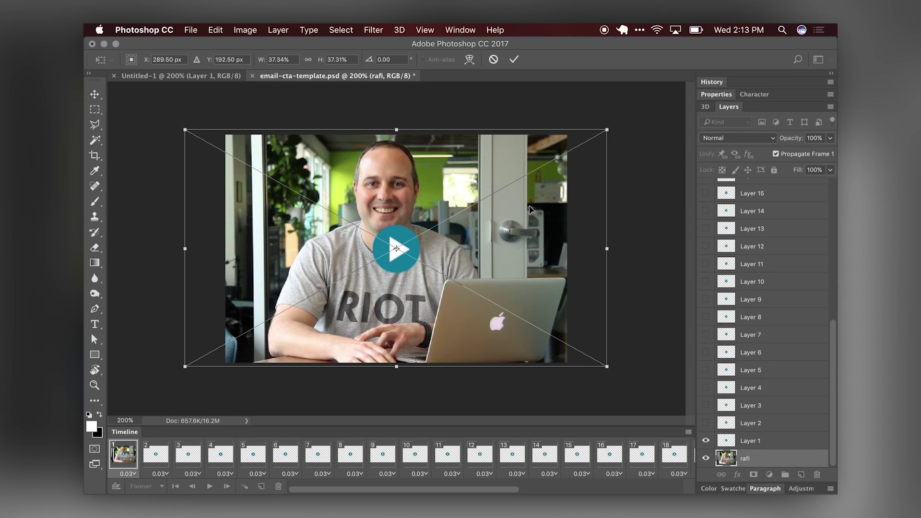
{"action": "left_click_drag", "start_coordinate": [527, 210], "coordinate": [524, 208]}
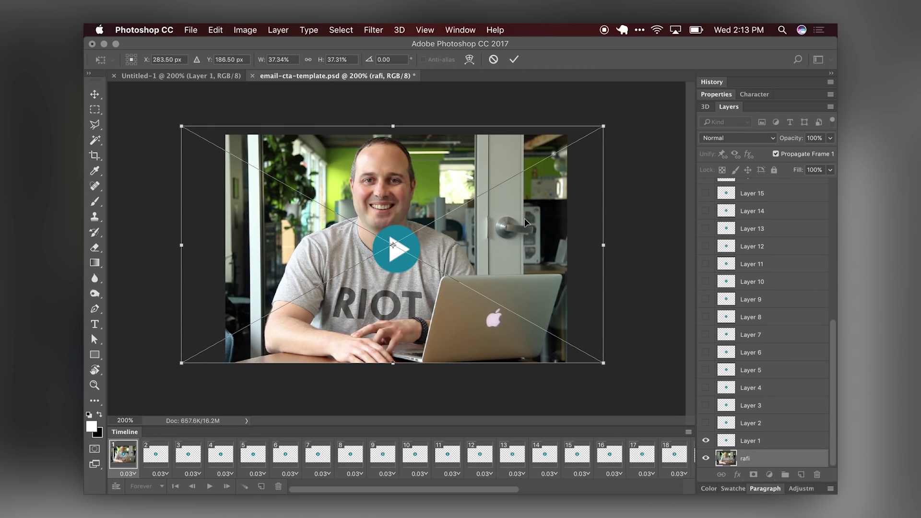
{"action": "key", "text": "Return"}
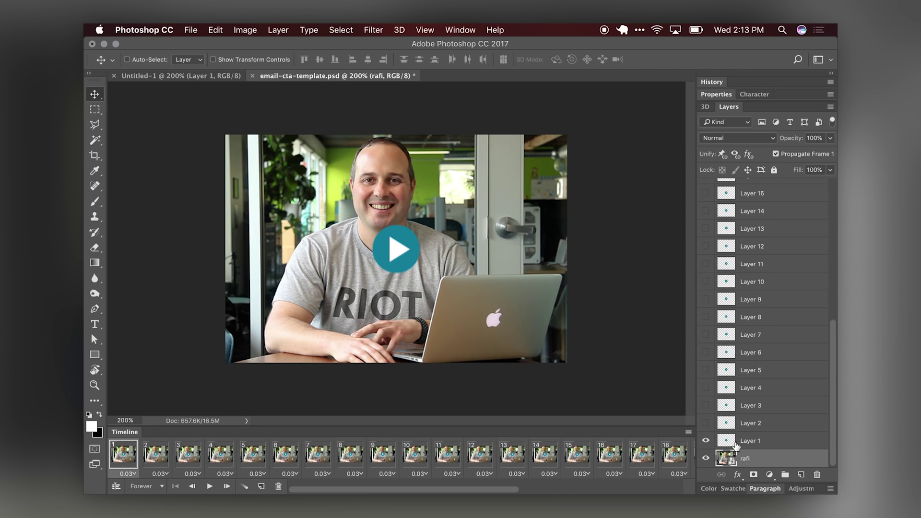
Play the timeline animation to check the pulsing button and stop it on frame 17
{"action": "scroll", "coordinate": [745, 216], "scroll_direction": "up", "scroll_amount": 3}
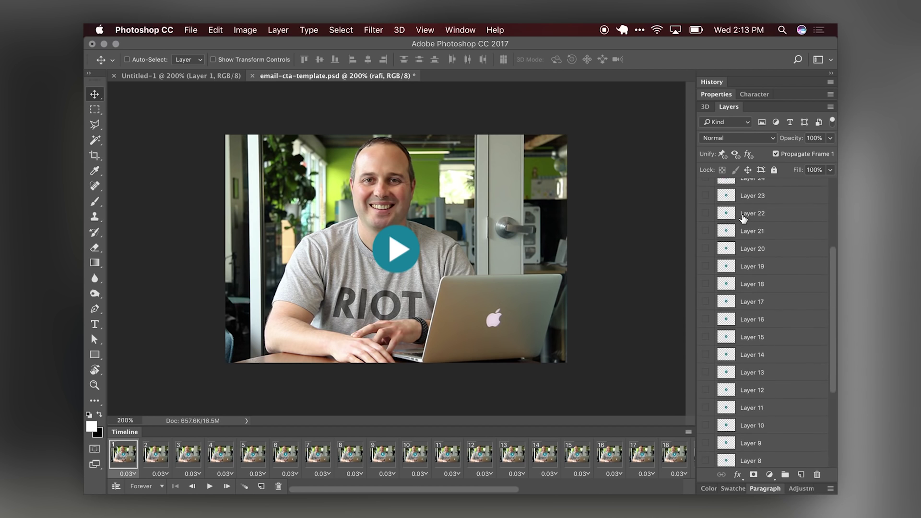
{"action": "scroll", "coordinate": [763, 288], "scroll_direction": "down", "scroll_amount": 3}
{"action": "mouse_move", "coordinate": [789, 492]}
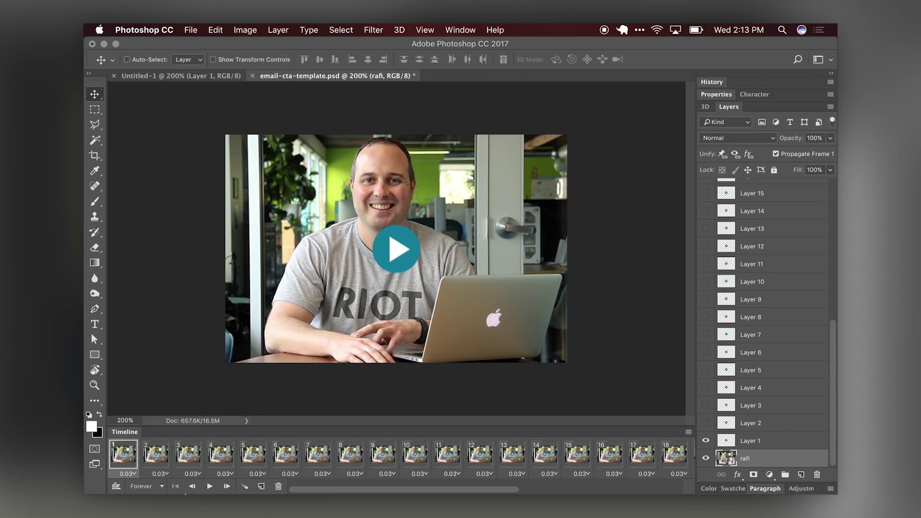
{"action": "left_click", "coordinate": [210, 487]}
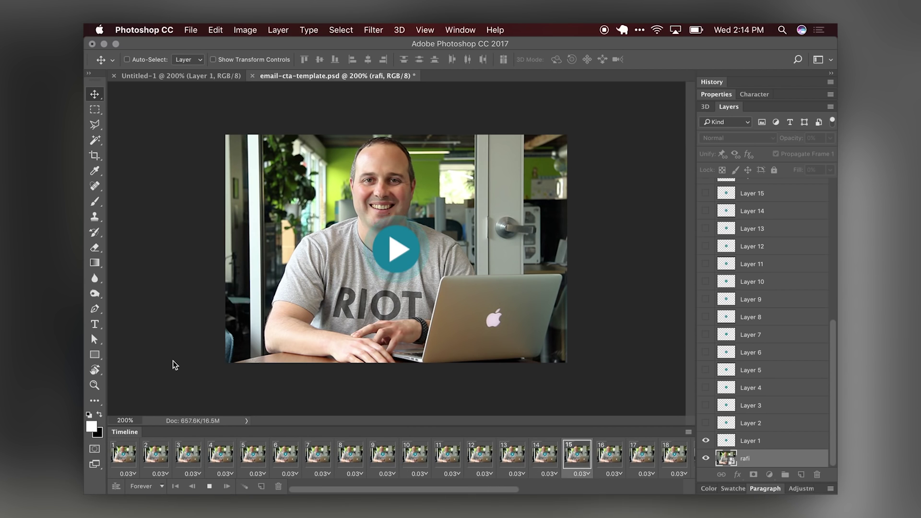
{"action": "key", "text": "space"}
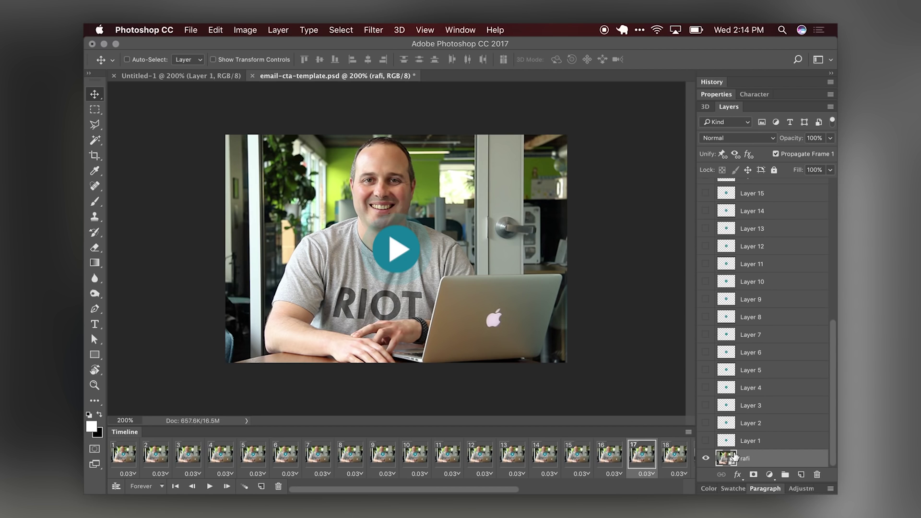
{"action": "scroll", "coordinate": [708, 338], "scroll_direction": "up", "scroll_amount": 5}
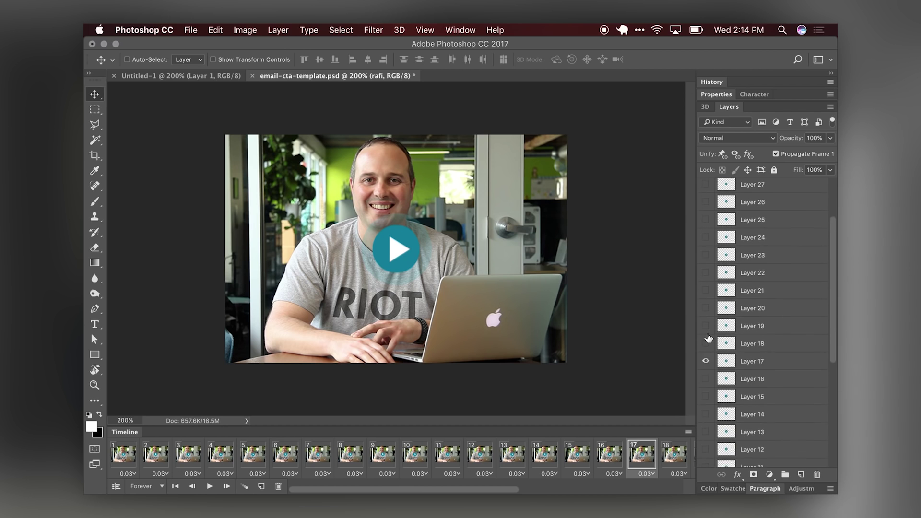
{"action": "scroll", "coordinate": [708, 338], "scroll_direction": "down", "scroll_amount": 5}
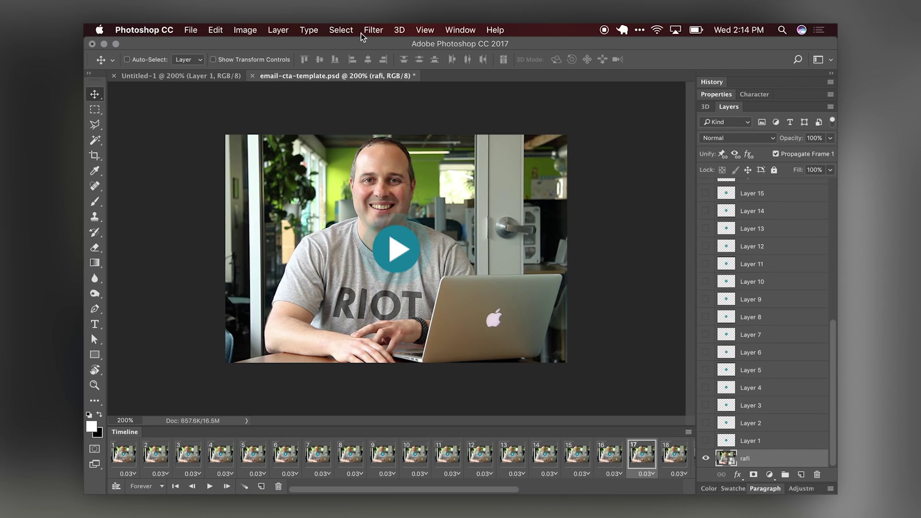
{"action": "left_click", "coordinate": [191, 31]}
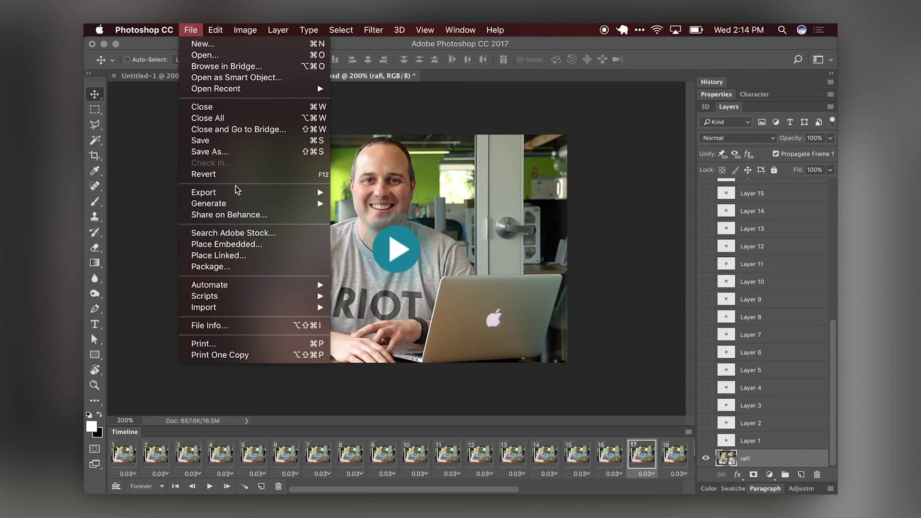
Open Save for Web (Legacy) with Cmd+Opt+Shift+S
{"action": "mouse_move", "coordinate": [235, 196]}
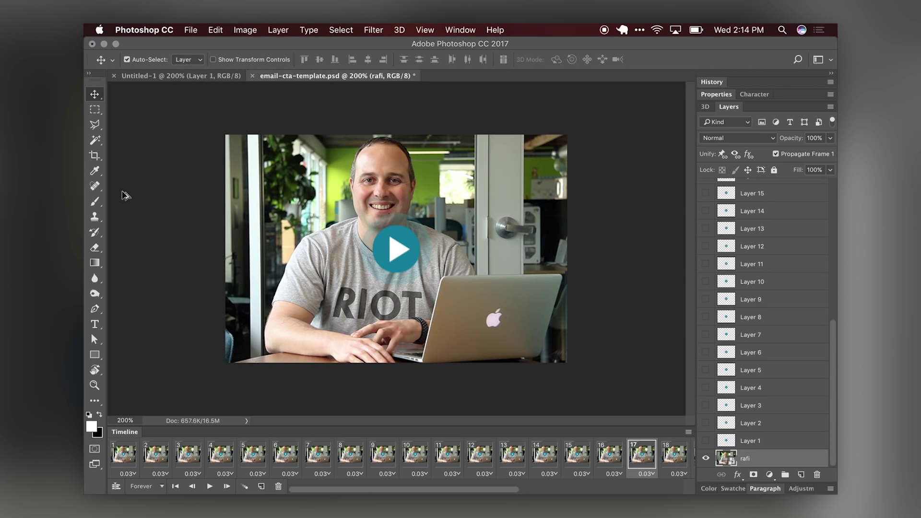
{"action": "key", "text": "alt+shift+super+s"}
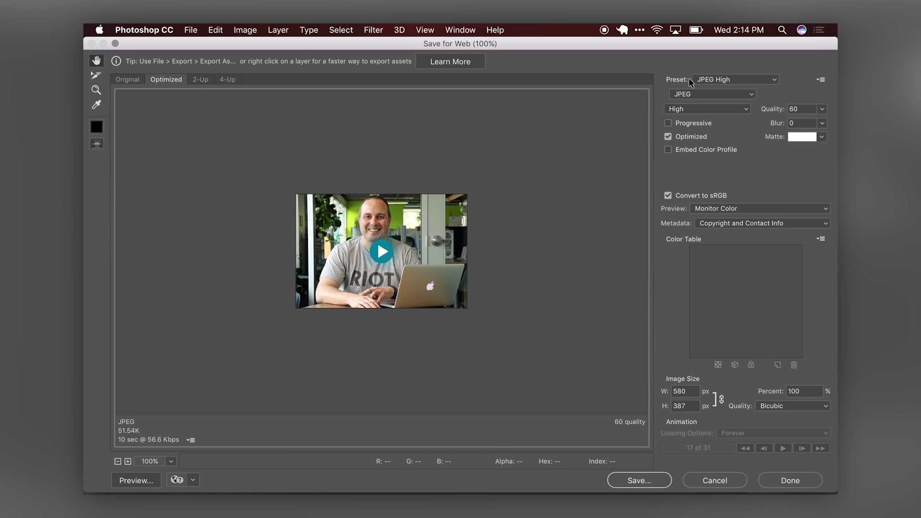
Change the export format from JPEG to GIF, keeping Selective color reduction
{"action": "left_click", "coordinate": [695, 93]}
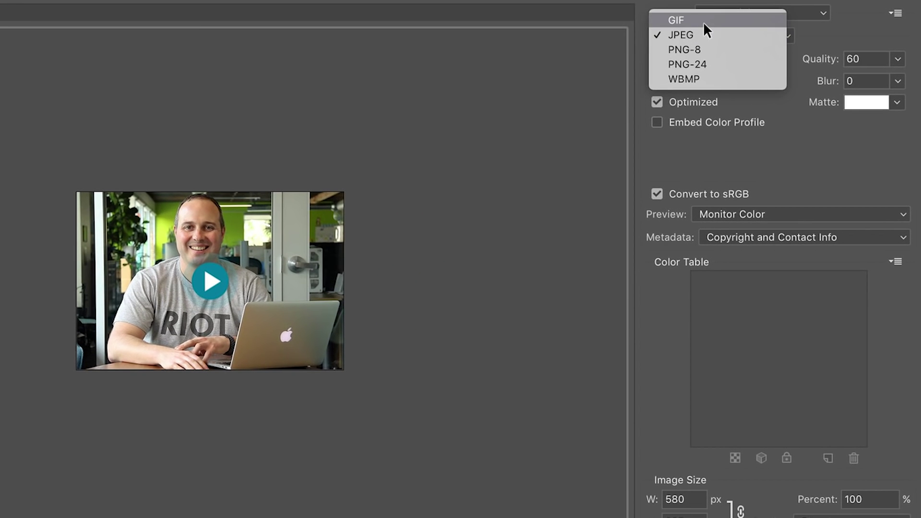
{"action": "left_click", "coordinate": [703, 22]}
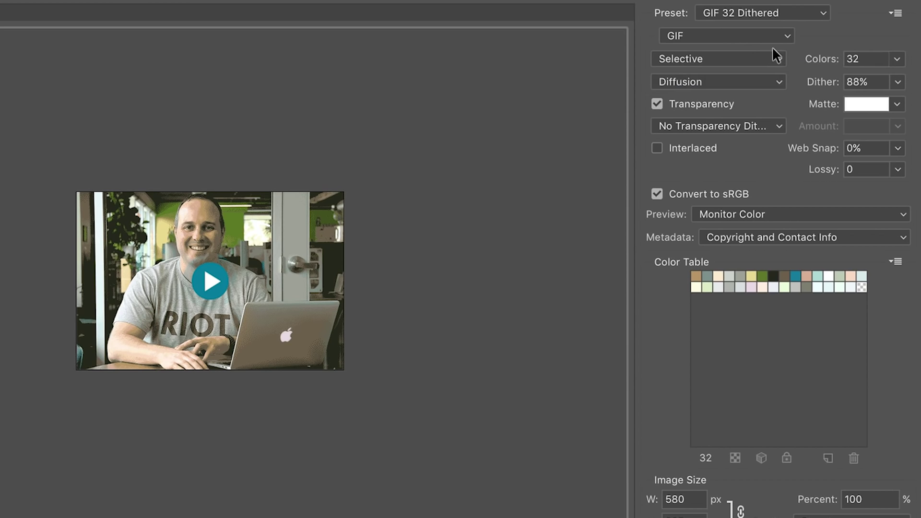
{"action": "left_click", "coordinate": [760, 57]}
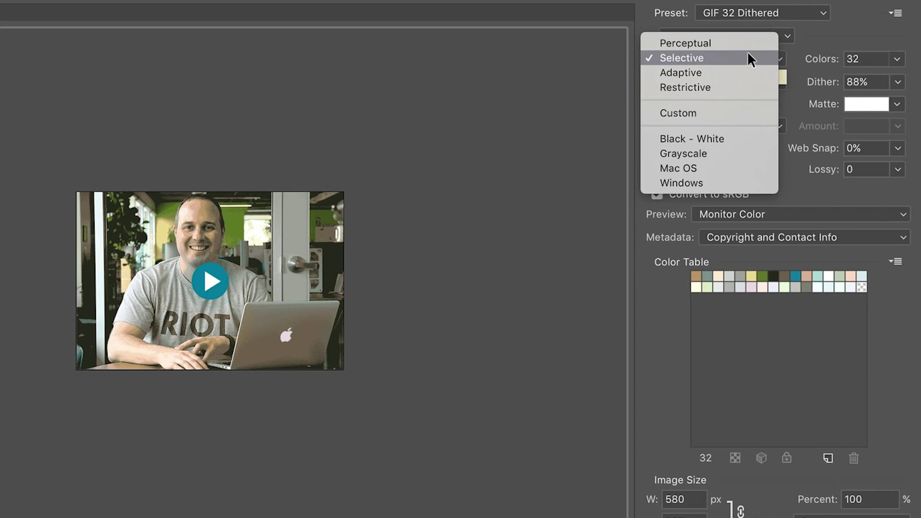
{"action": "left_click", "coordinate": [837, 32]}
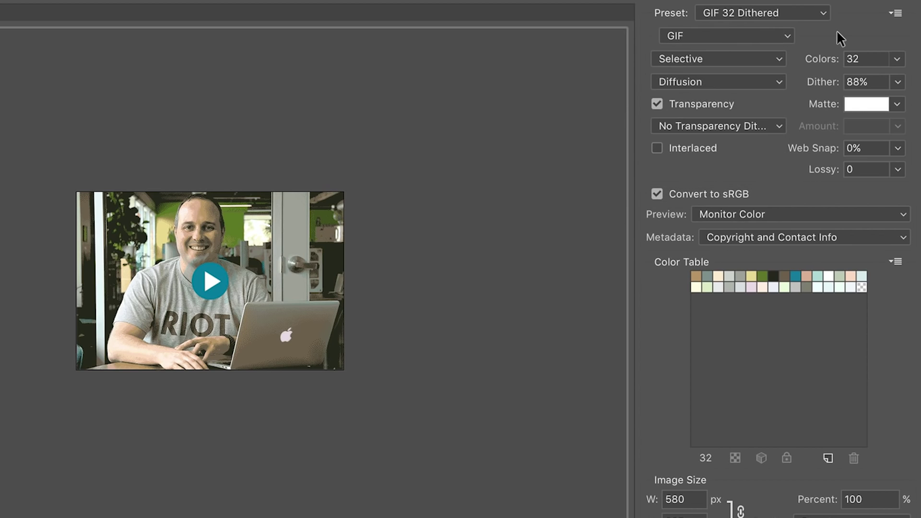
{"action": "left_click", "coordinate": [896, 58]}
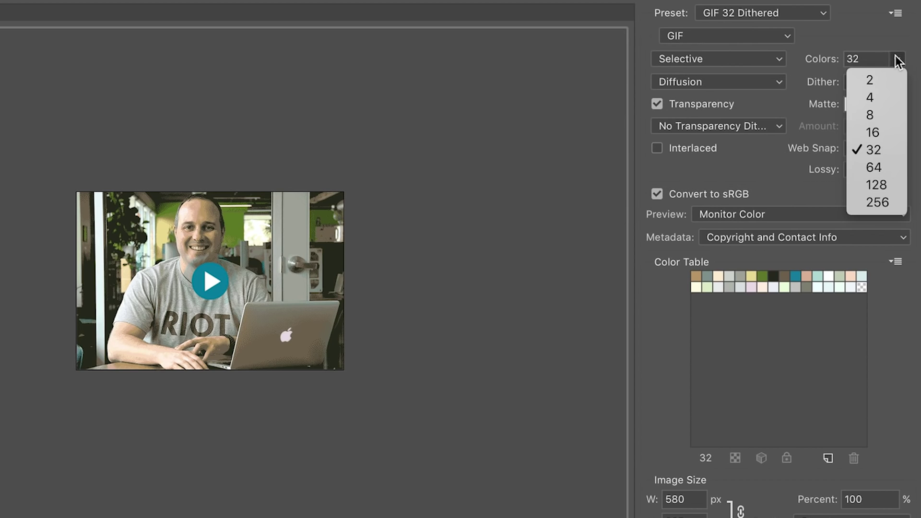
Choose 256 colors for the GIF palette, leaving Diffusion dither at 88%
{"action": "left_click", "coordinate": [892, 201]}
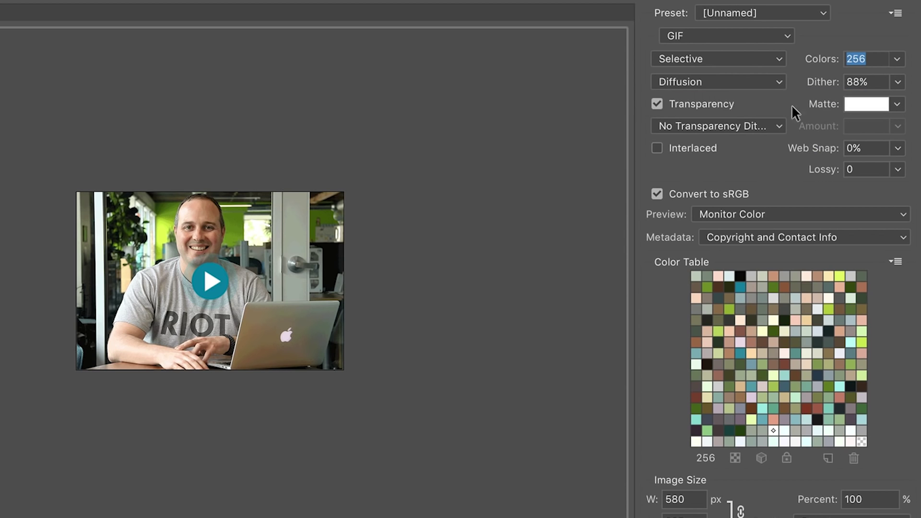
{"action": "left_click", "coordinate": [784, 81]}
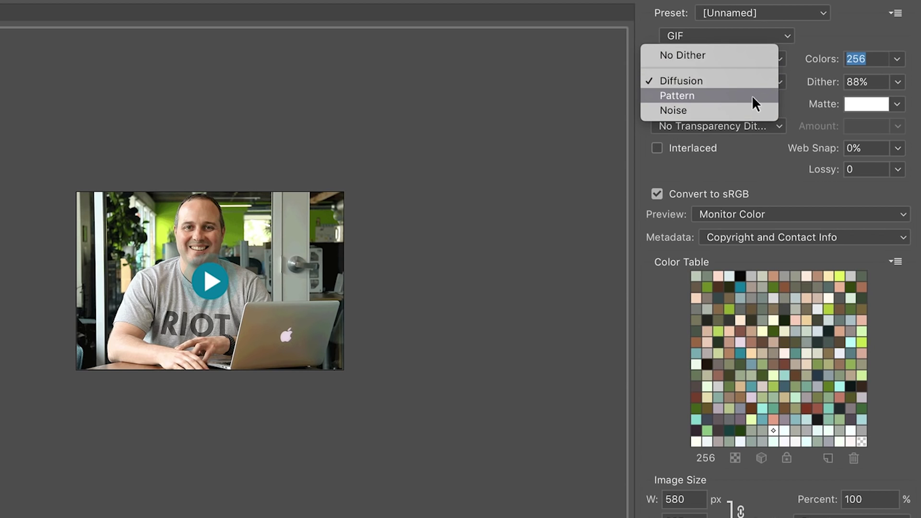
{"action": "left_click", "coordinate": [766, 157]}
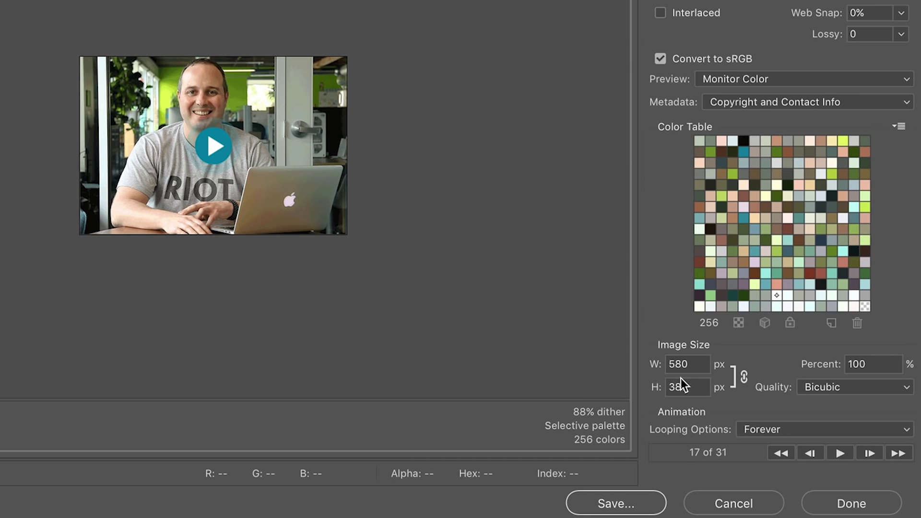
Set the image size Percent to 200, giving 1160 × 774 px
{"action": "double_click", "coordinate": [882, 358]}
{"action": "type", "text": "200"}
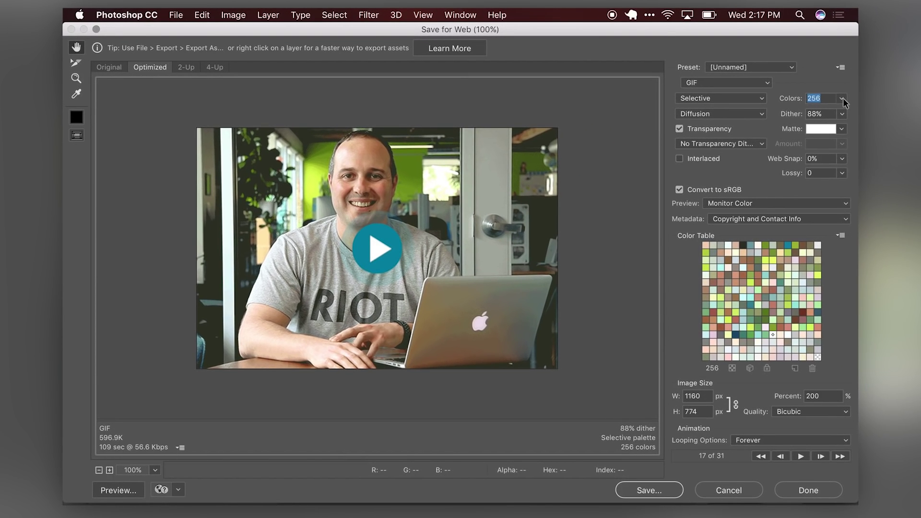
{"action": "left_click", "coordinate": [843, 99]}
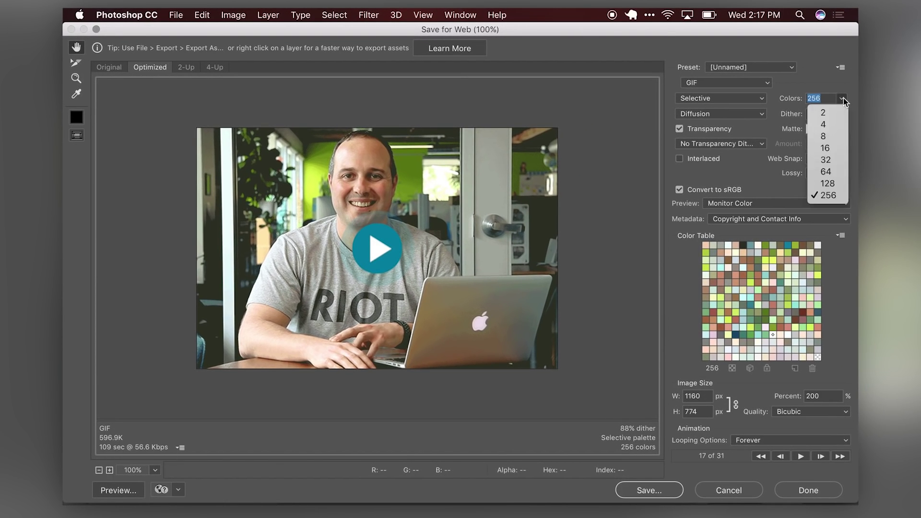
{"action": "left_click", "coordinate": [833, 186]}
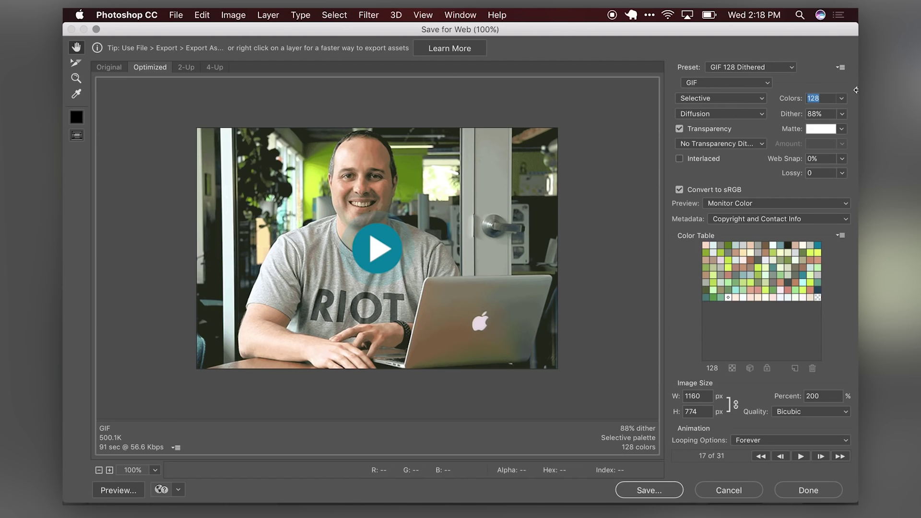
{"action": "left_click", "coordinate": [841, 98]}
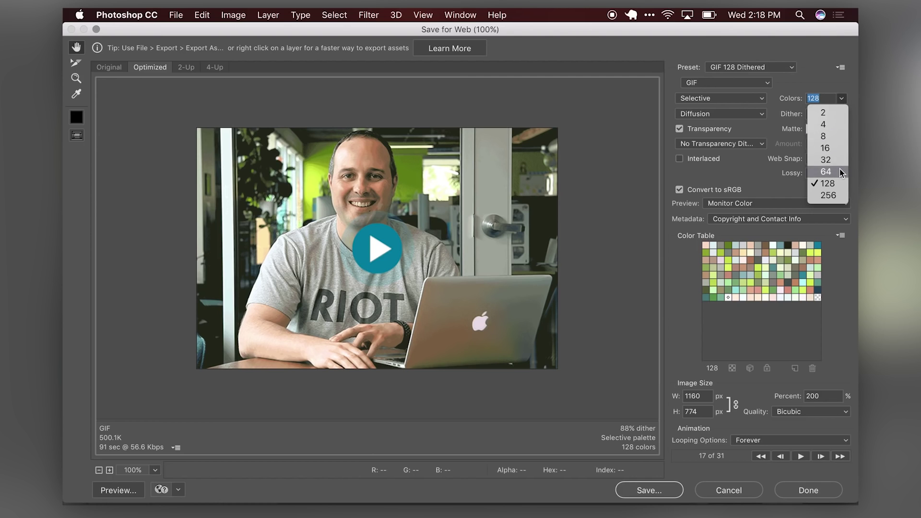
{"action": "key", "text": "Escape"}
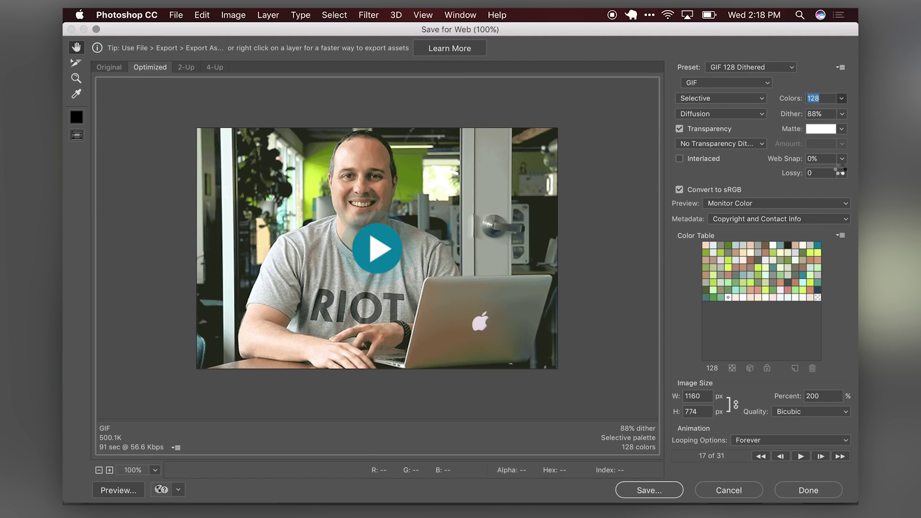
{"action": "type", "text": "64"}
{"action": "key", "text": "Return"}
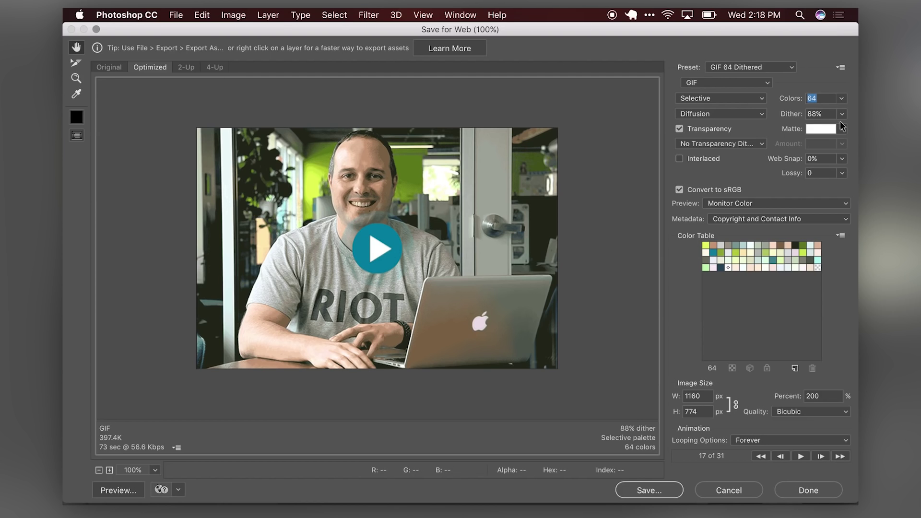
{"action": "left_click", "coordinate": [842, 98]}
{"action": "left_click", "coordinate": [834, 196]}
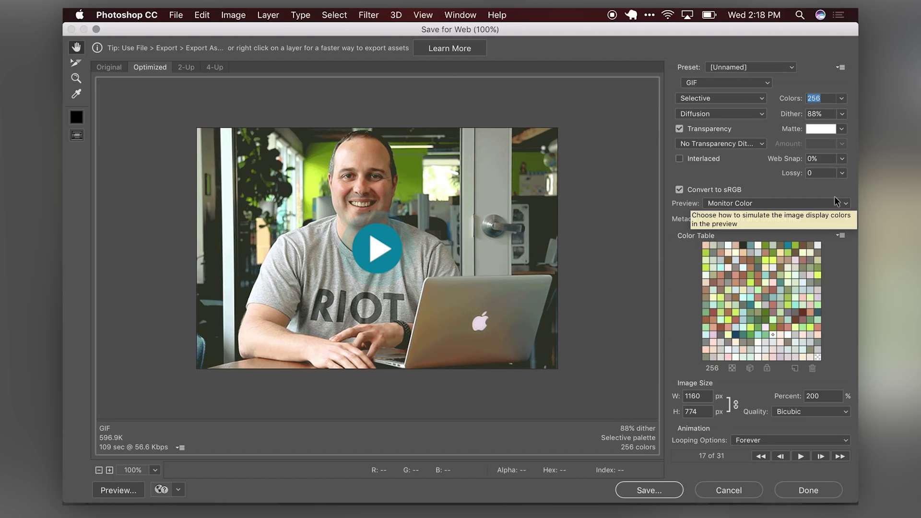
{"action": "left_click", "coordinate": [702, 396]}
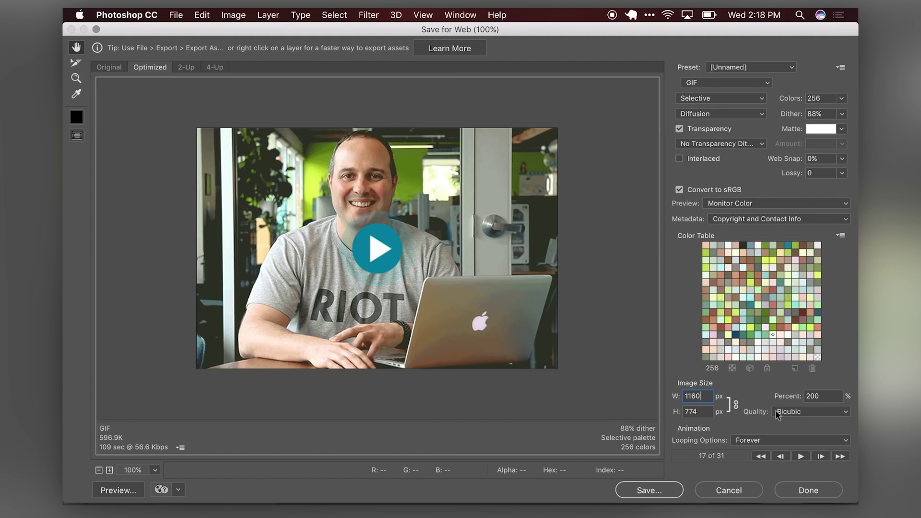
Resize the GIF back to 100 percent, keep looping Forever, and play the preview
{"action": "left_click", "coordinate": [820, 397]}
{"action": "type", "text": "100"}
{"action": "key", "text": "Tab"}
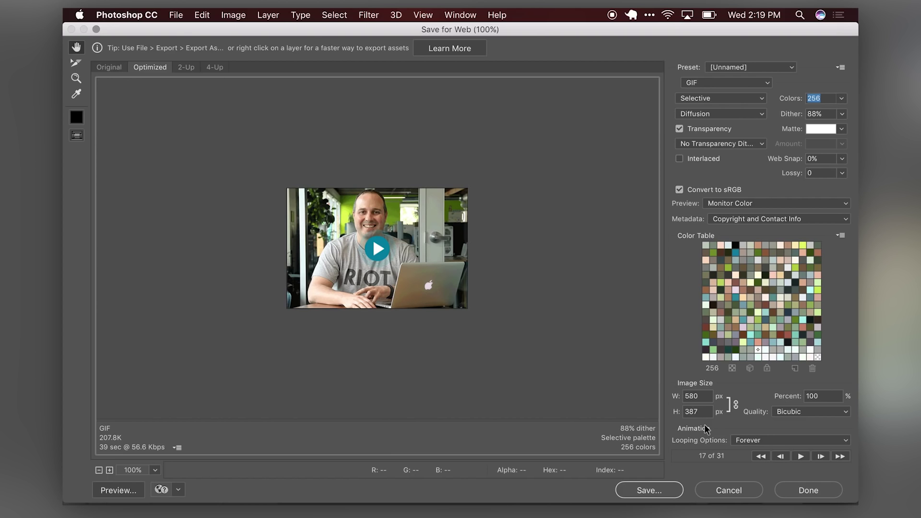
{"action": "left_click", "coordinate": [756, 440]}
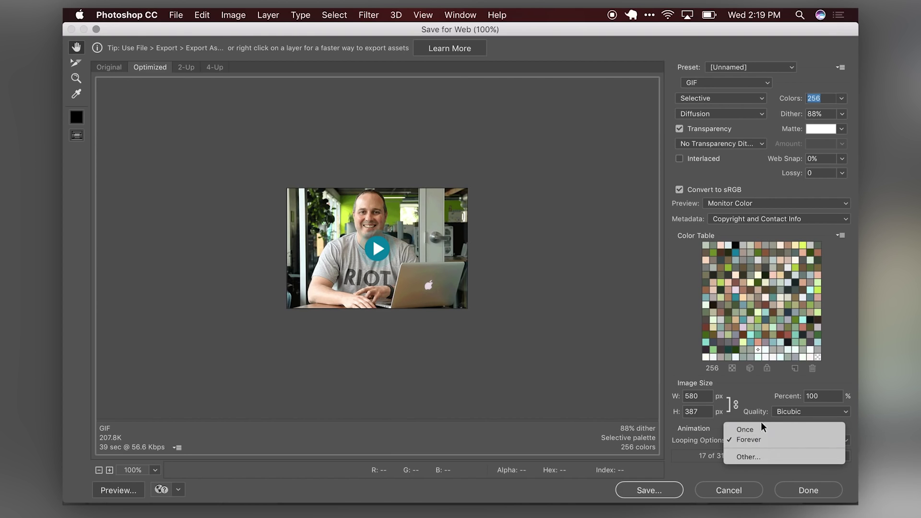
{"action": "left_click", "coordinate": [689, 418]}
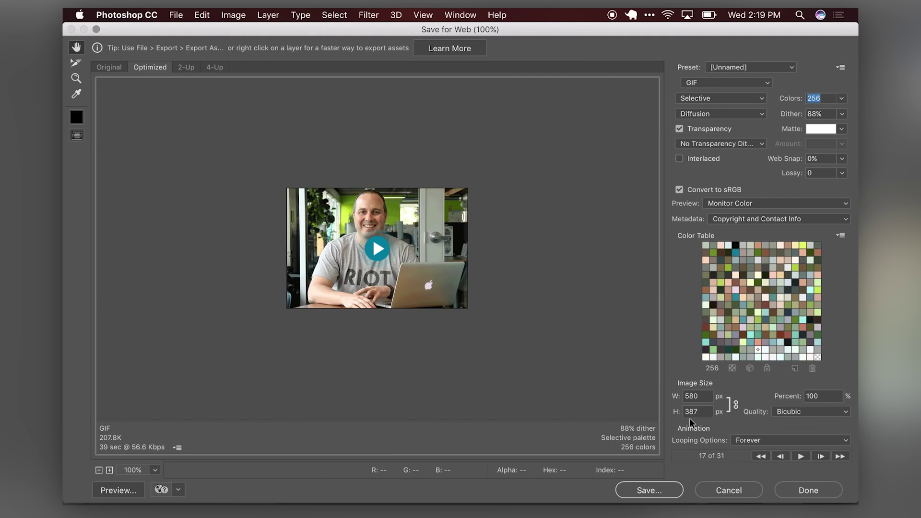
{"action": "left_click", "coordinate": [795, 456]}
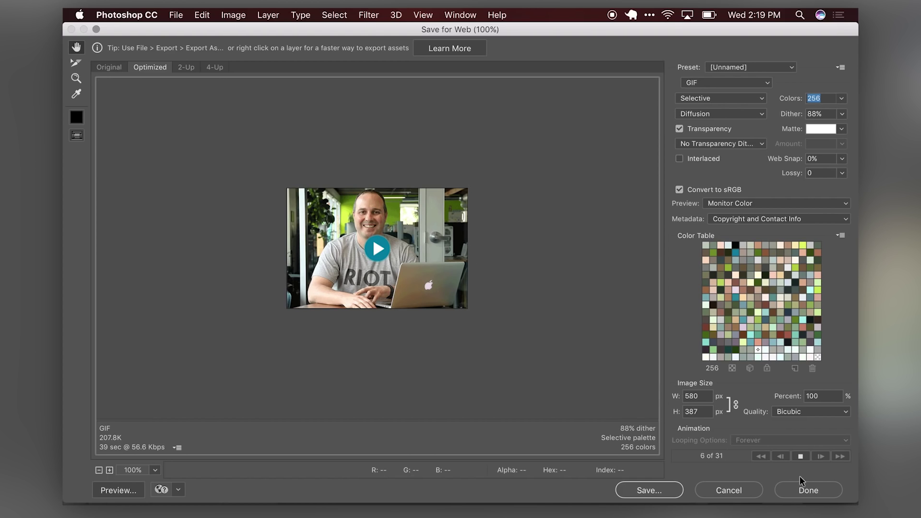
Stop the preview and switch the download time estimate to 2 Mbps
{"action": "left_click", "coordinate": [798, 455]}
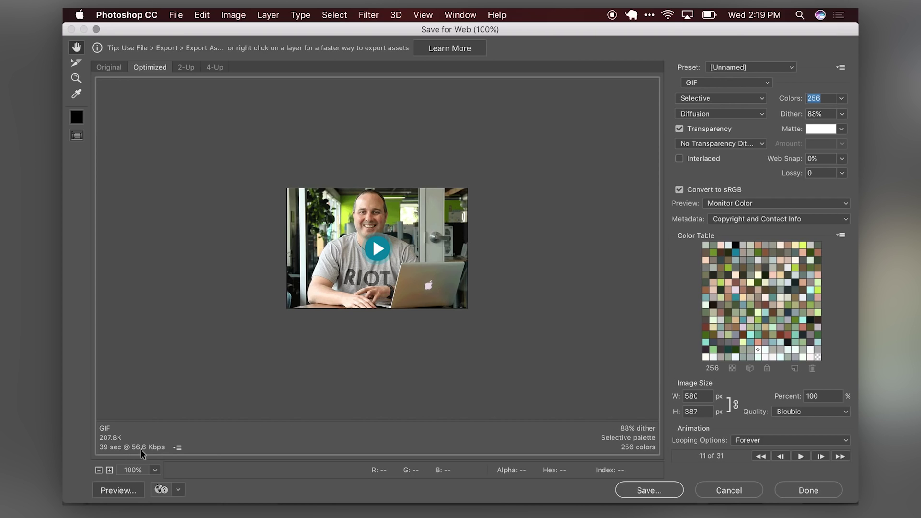
{"action": "left_click", "coordinate": [177, 449]}
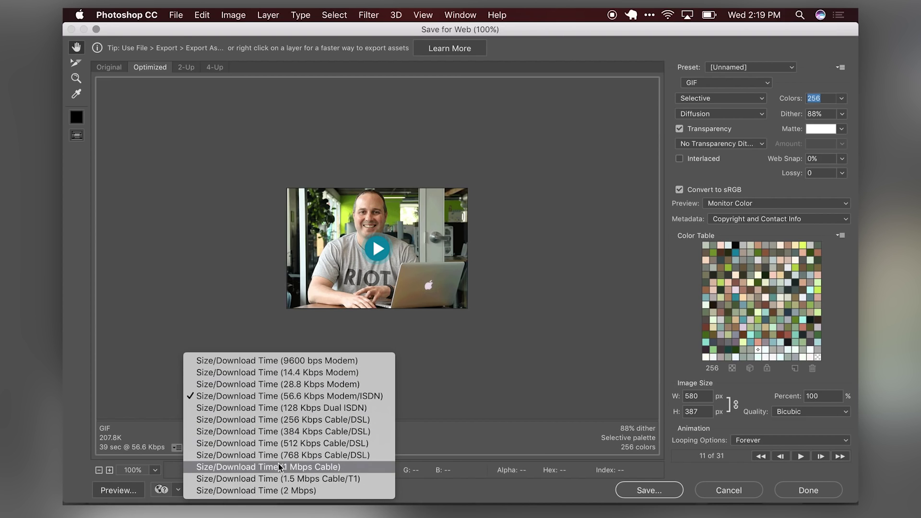
{"action": "left_click", "coordinate": [285, 490]}
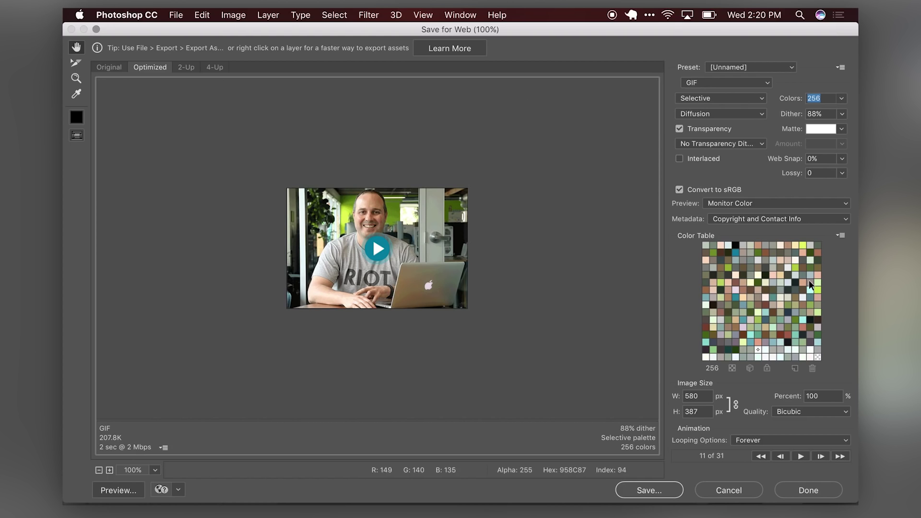
Start saving the optimized GIF and rename the file to click-rafi
{"action": "left_click", "coordinate": [663, 488]}
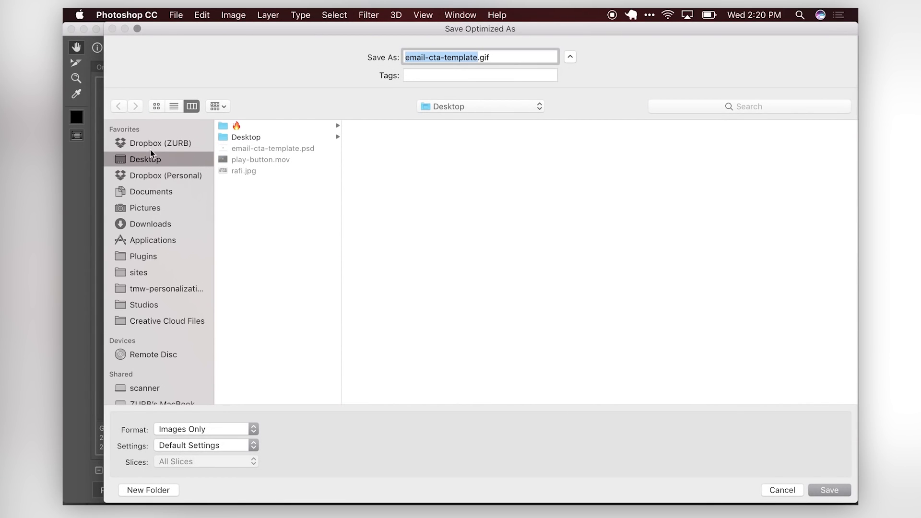
{"action": "left_click", "coordinate": [477, 57]}
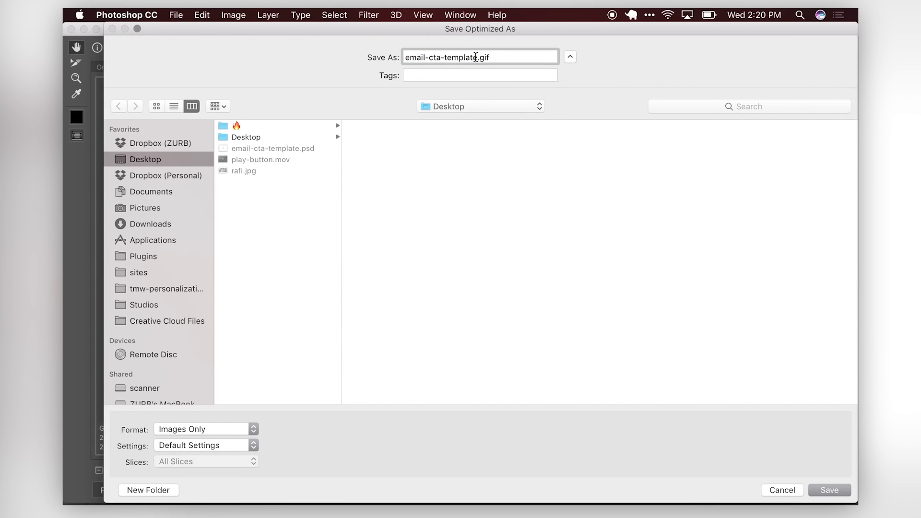
{"action": "left_click_drag", "start_coordinate": [477, 57], "coordinate": [396, 54]}
{"action": "type", "text": "click-rafi"}
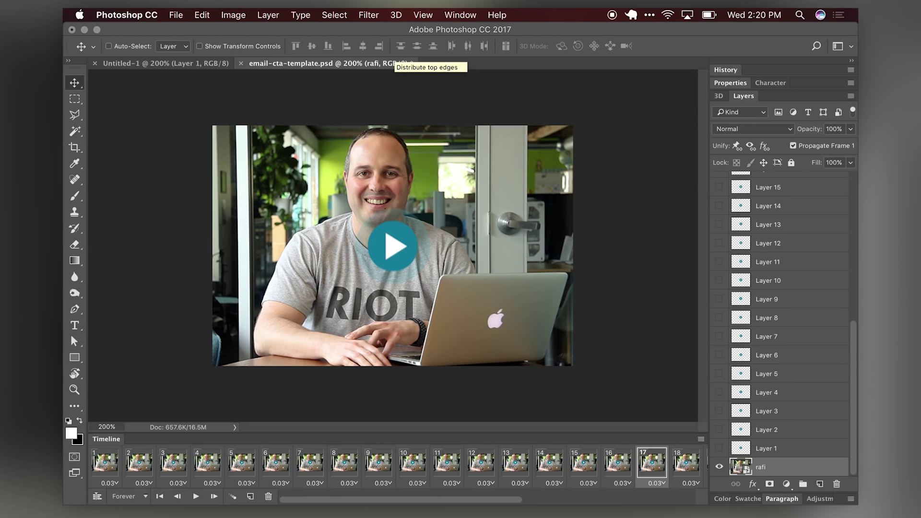
{"action": "key", "text": "F11"}
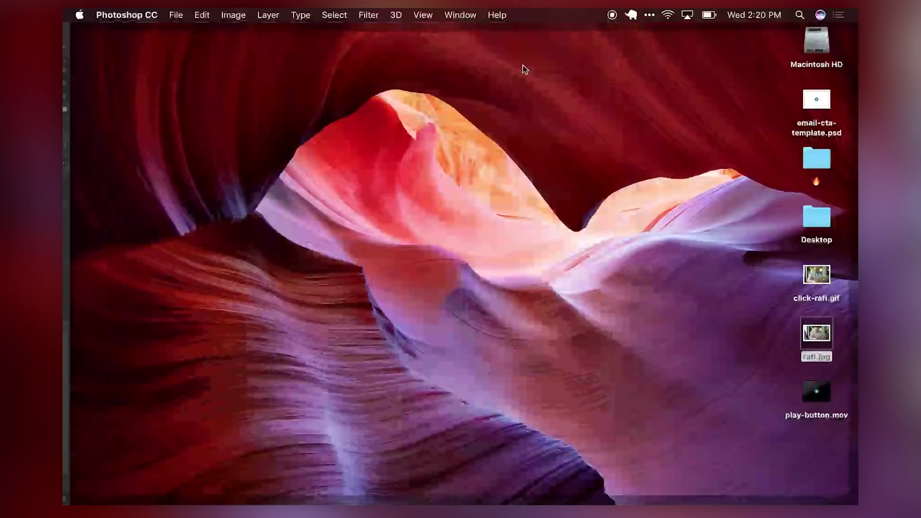
{"action": "left_click", "coordinate": [662, 185]}
{"action": "left_click", "coordinate": [779, 352]}
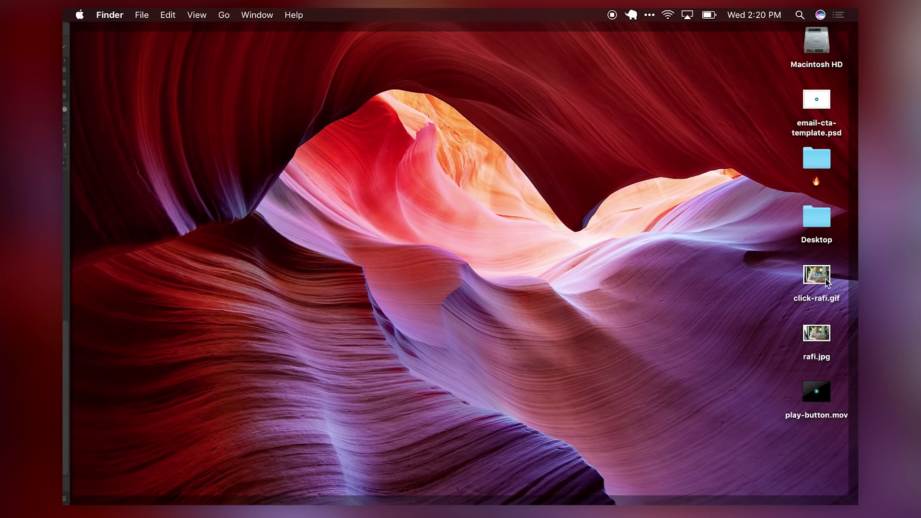
{"action": "double_click", "coordinate": [818, 281]}
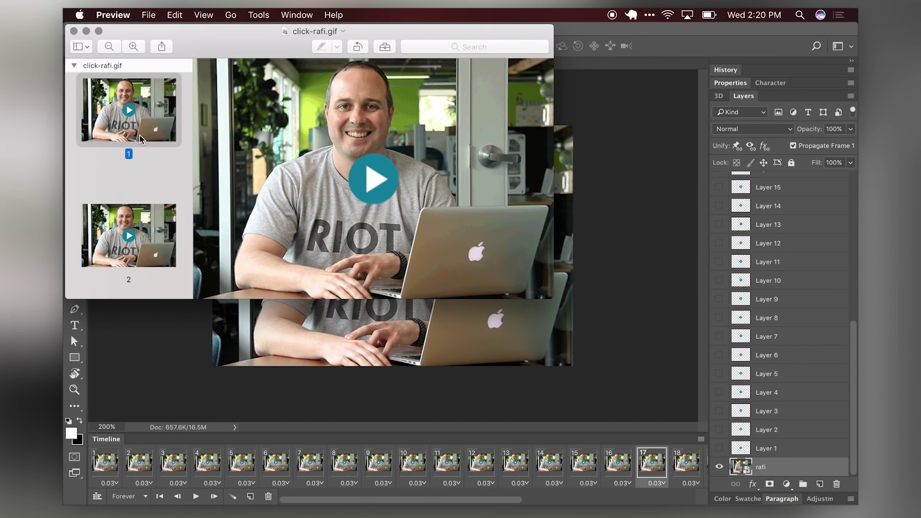
{"action": "scroll", "coordinate": [142, 139], "scroll_direction": "down", "scroll_amount": 15}
{"action": "scroll", "coordinate": [140, 137], "scroll_direction": "down", "scroll_amount": 20}
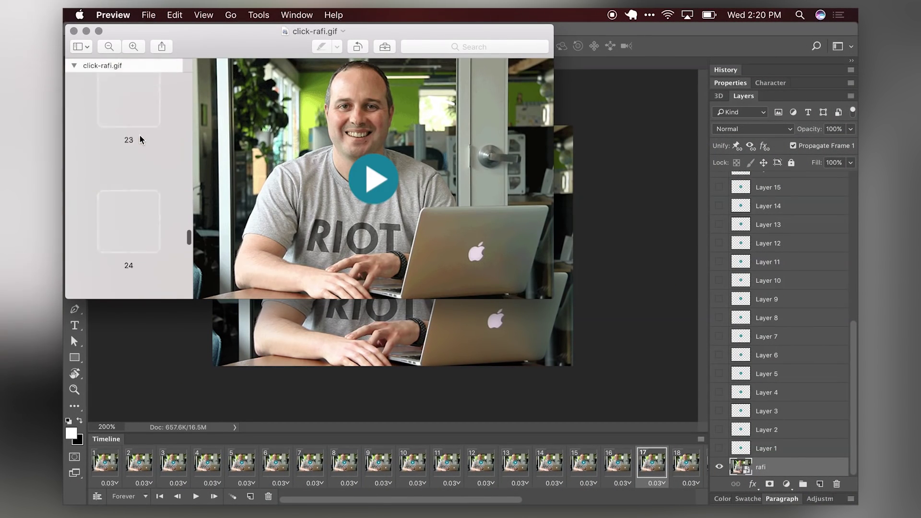
{"action": "left_click", "coordinate": [73, 31]}
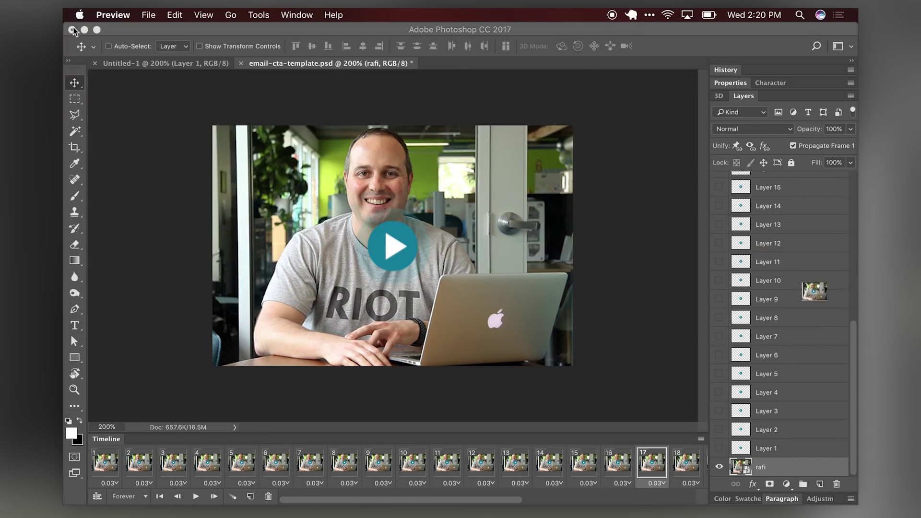
{"action": "key", "text": "F11"}
{"action": "left_click", "coordinate": [811, 287]}
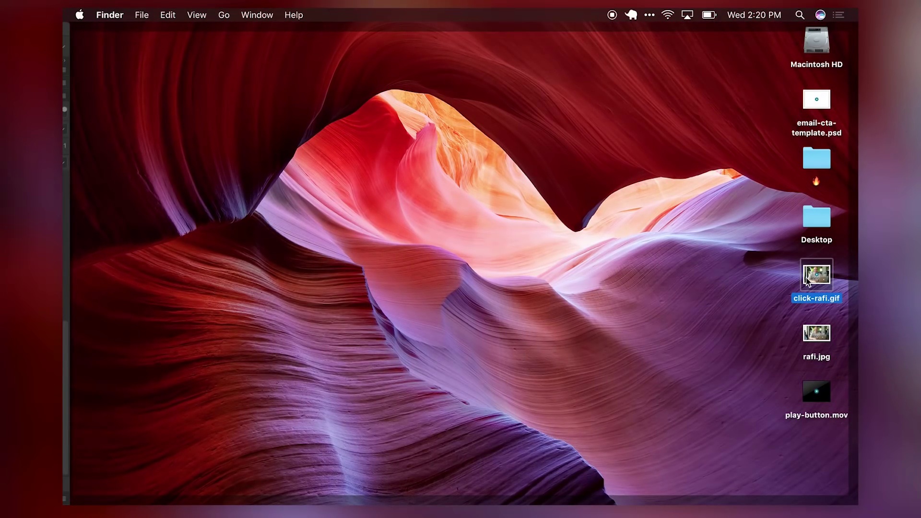
{"action": "key", "text": "space"}
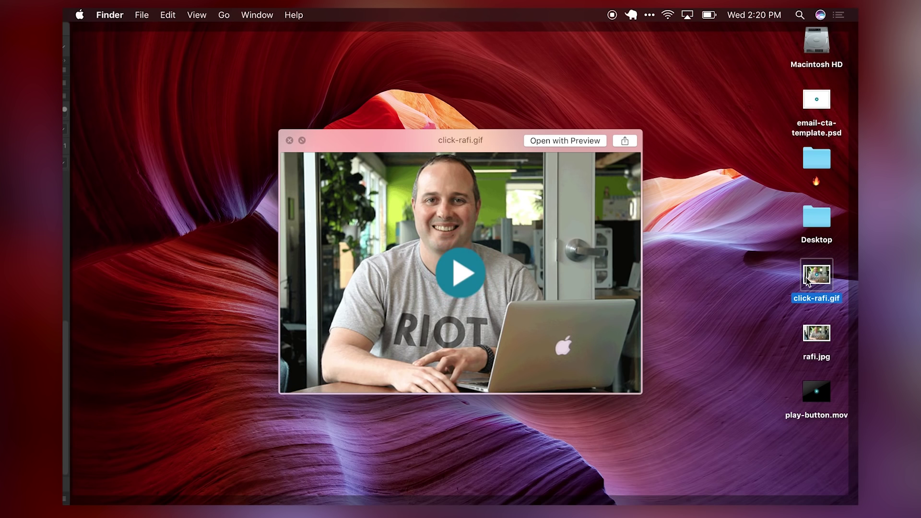
{"action": "left_click_drag", "start_coordinate": [642, 394], "coordinate": [553, 296]}
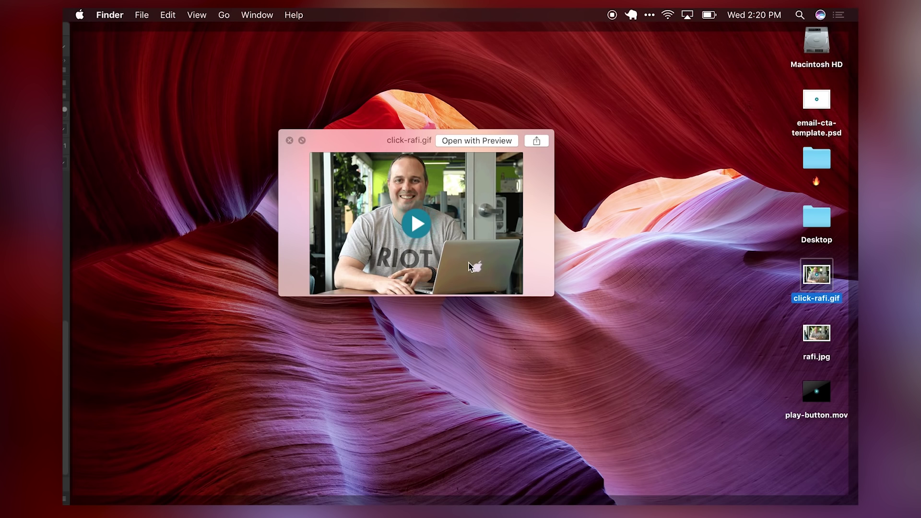
{"action": "left_click_drag", "start_coordinate": [393, 136], "coordinate": [416, 135]}
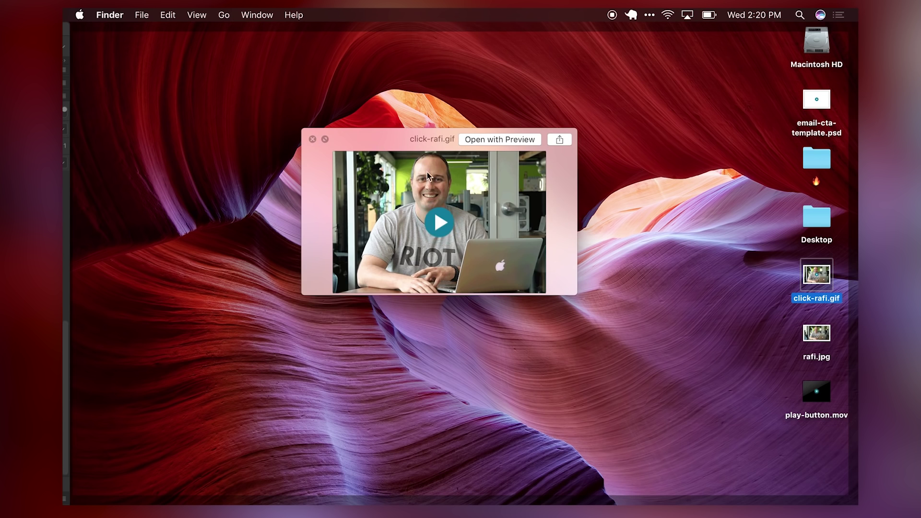
{"action": "left_click", "coordinate": [312, 139]}
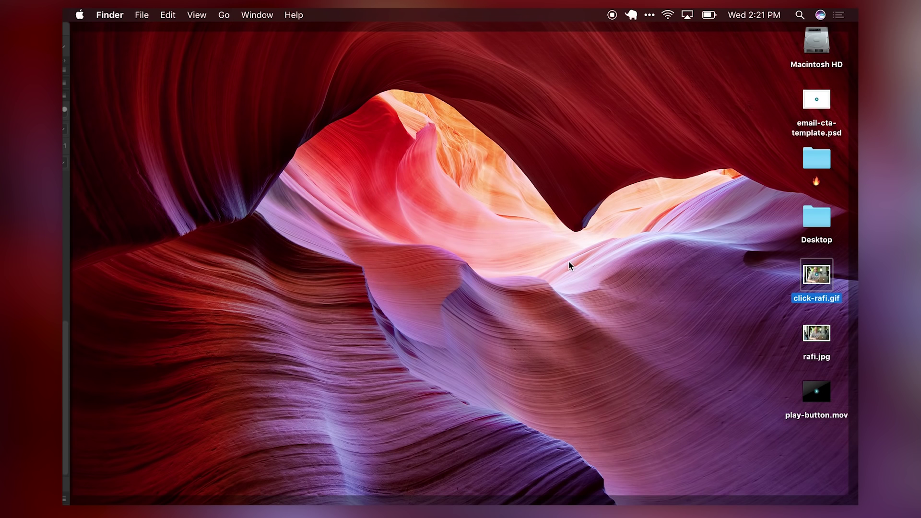
{"action": "key", "text": "F11"}
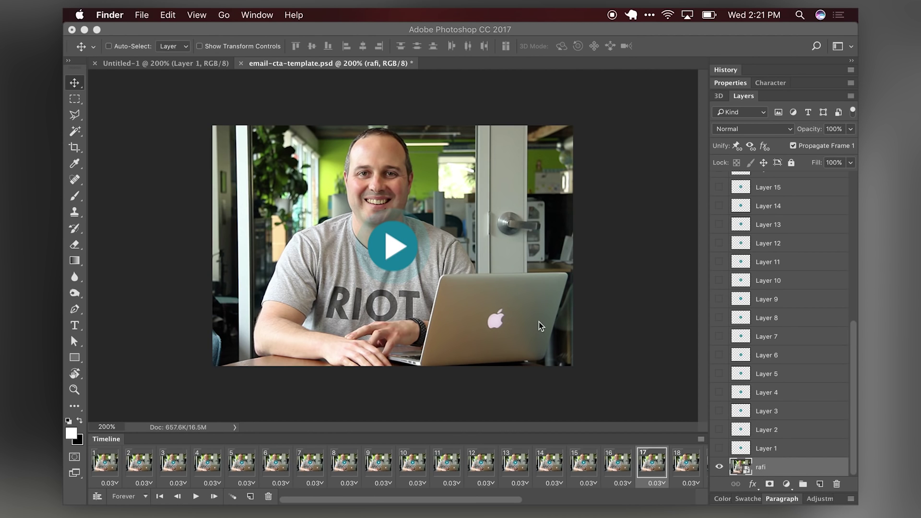
Back in Photoshop, select timeline frames 9–12 and hide the rafi photo layer in them
{"action": "left_click", "coordinate": [652, 466]}
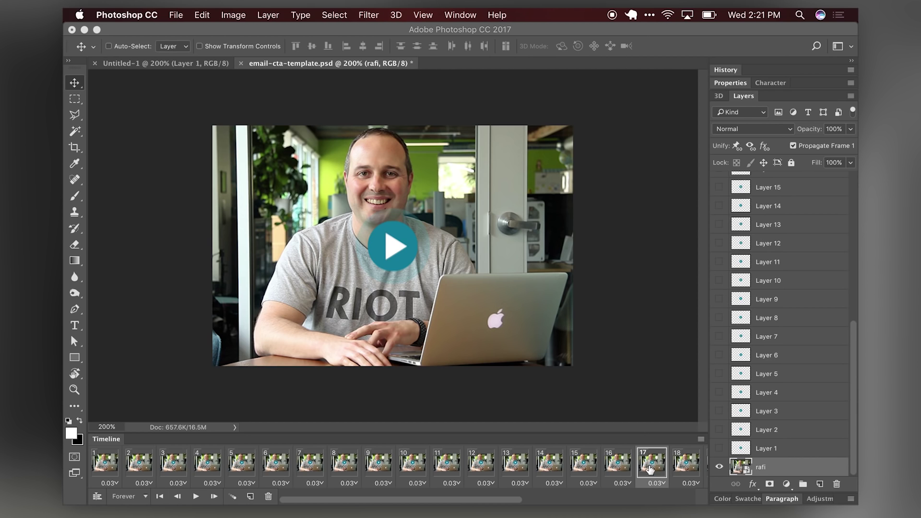
{"action": "left_click_drag", "start_coordinate": [616, 463], "coordinate": [613, 465]}
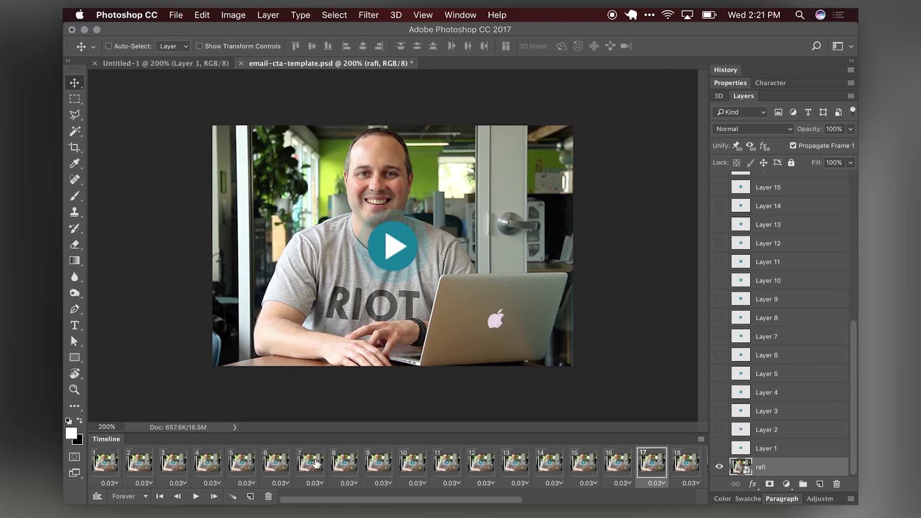
{"action": "left_click", "coordinate": [247, 466]}
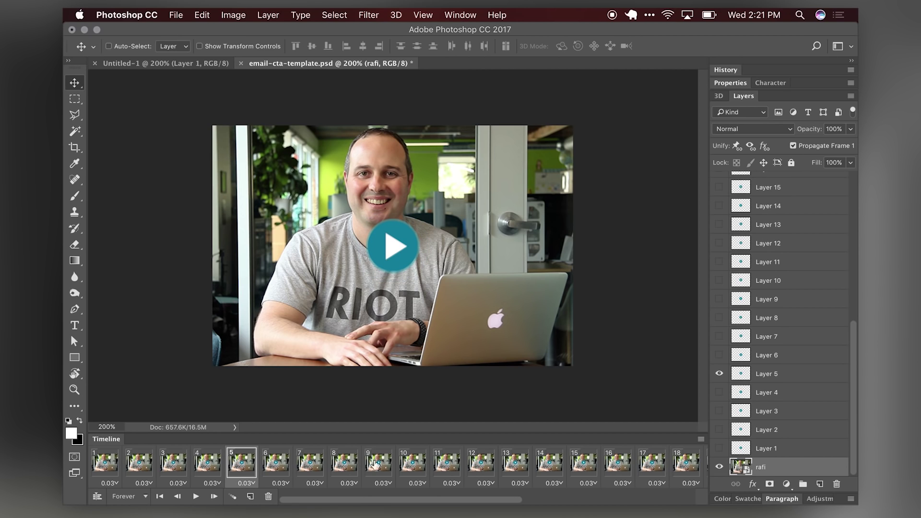
{"action": "left_click", "coordinate": [383, 466]}
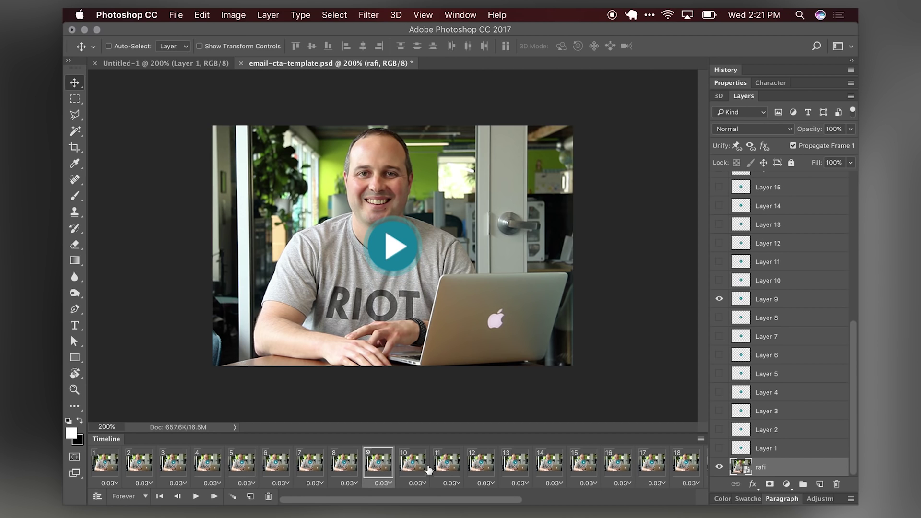
{"action": "left_click", "coordinate": [489, 468], "text": "shift"}
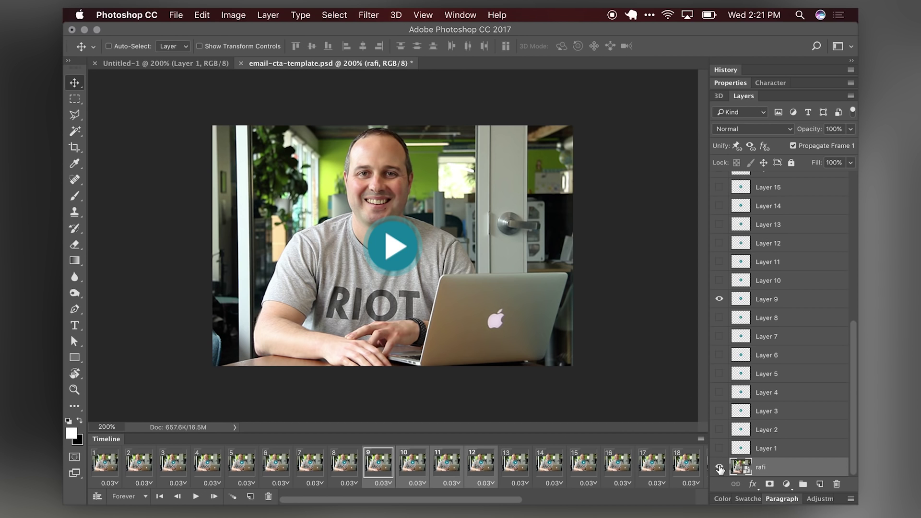
{"action": "left_click", "coordinate": [719, 468]}
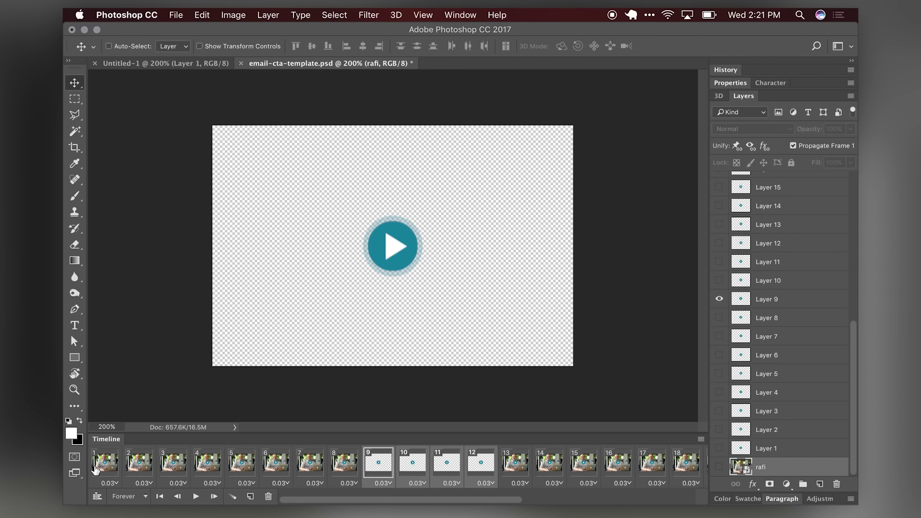
Play the animation from frame 1, stop it, and undo to restore the photo
{"action": "left_click", "coordinate": [97, 467]}
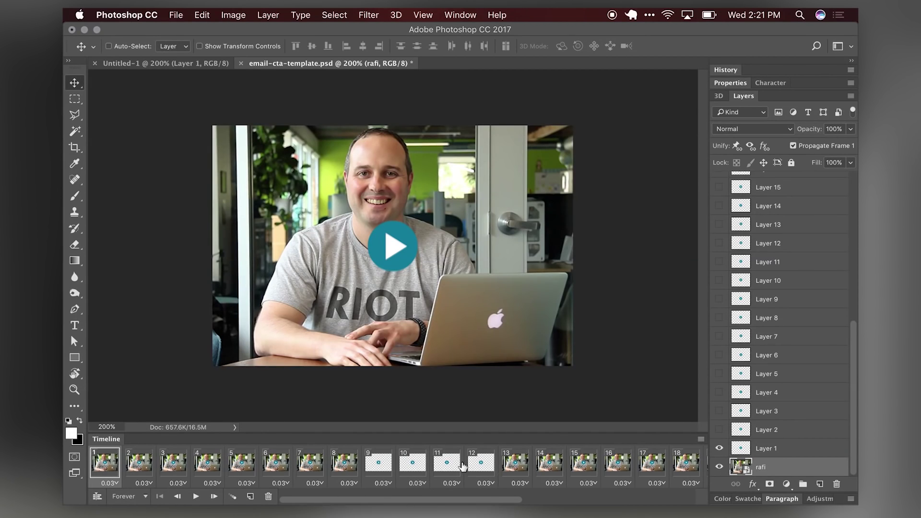
{"action": "left_click", "coordinate": [196, 497]}
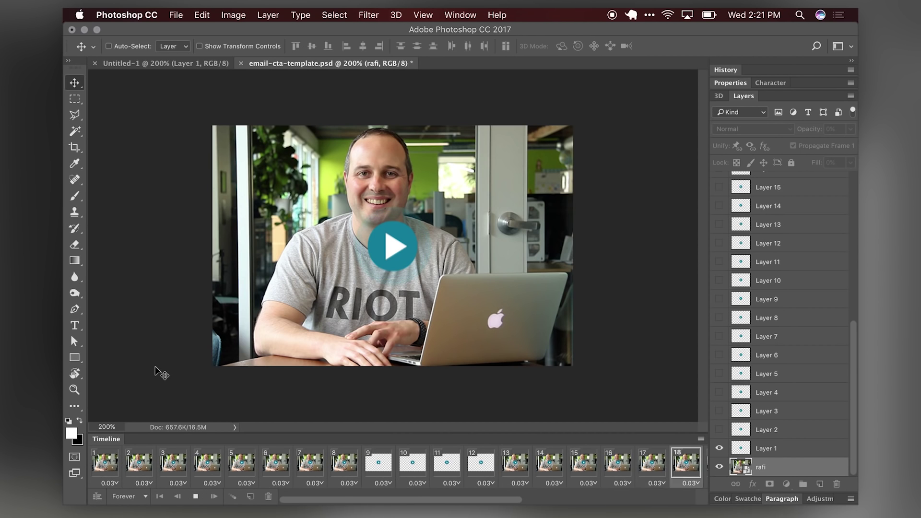
{"action": "key", "text": "space"}
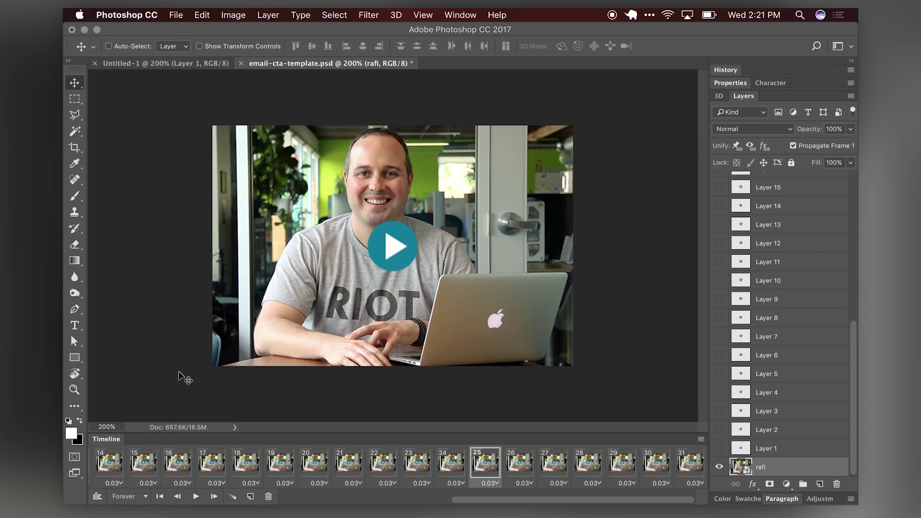
{"action": "key", "text": "super+z"}
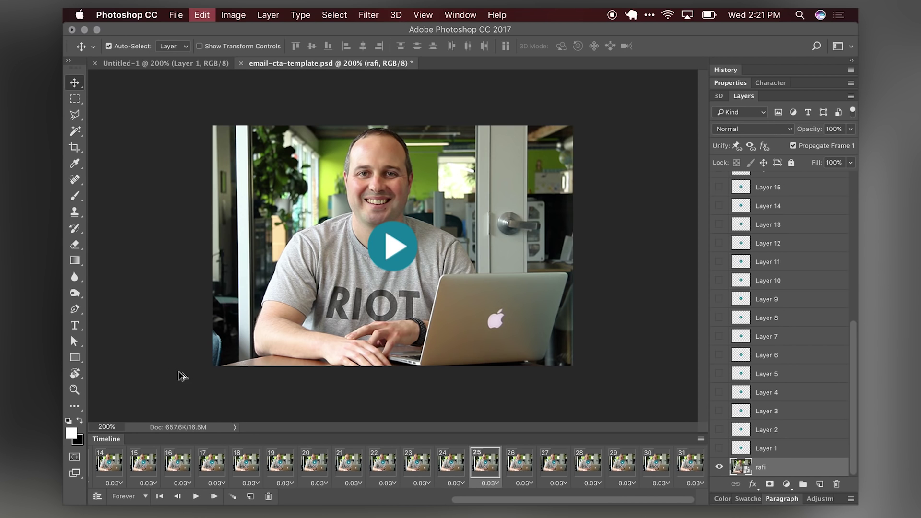
{"action": "left_click_drag", "start_coordinate": [627, 499], "coordinate": [455, 502]}
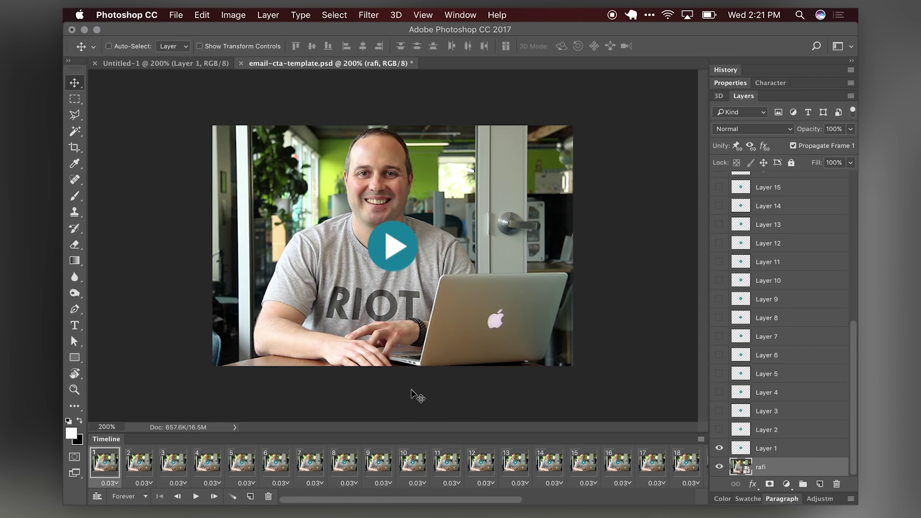